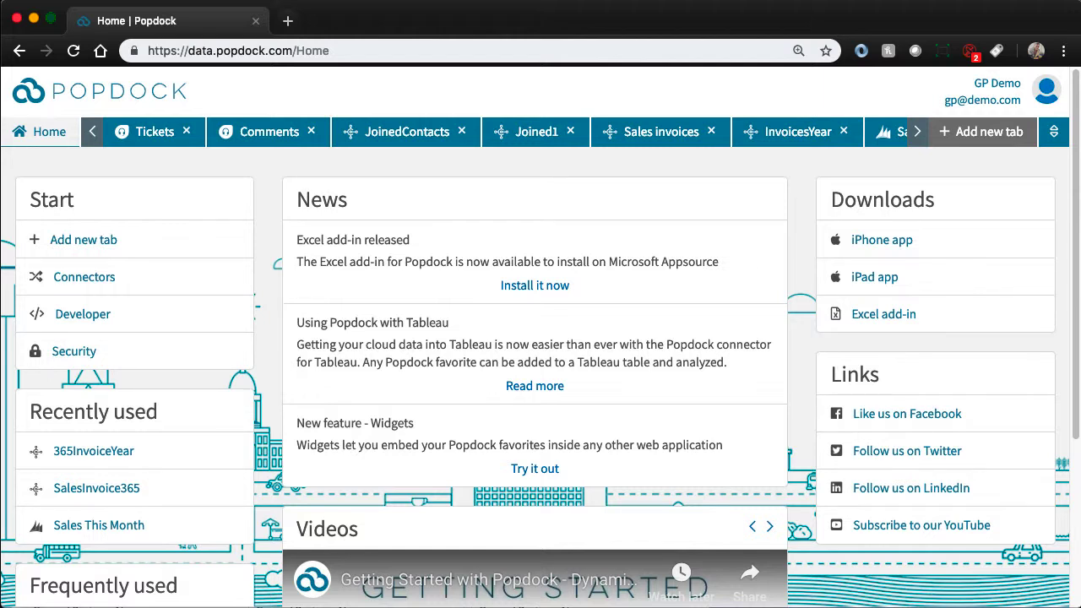
- Add a new developer widget named PopdockSalesforce with the type Application
left_click(104, 317)
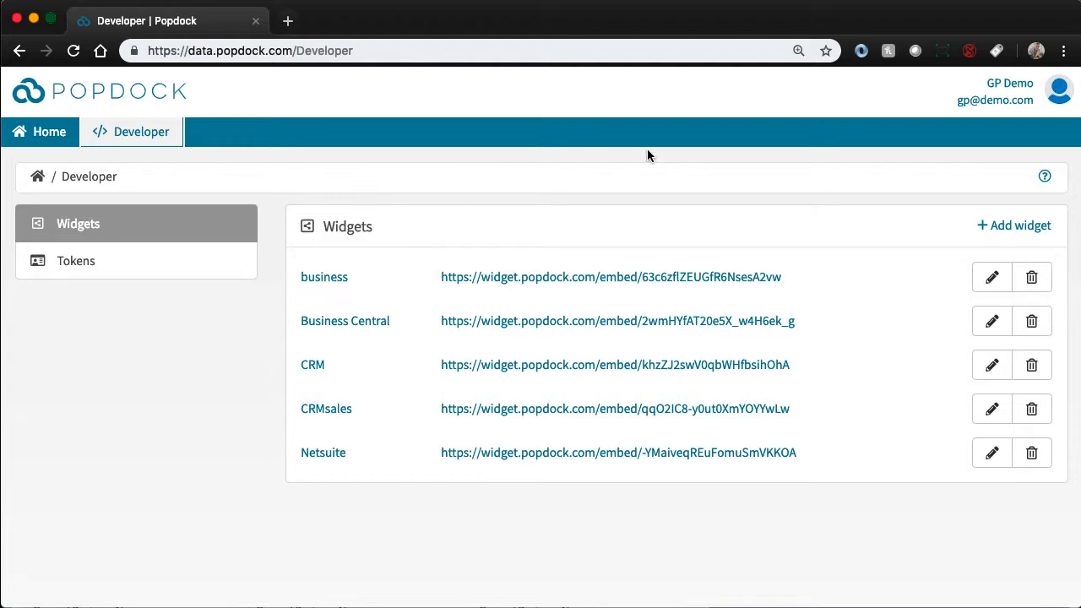
left_click(1001, 231)
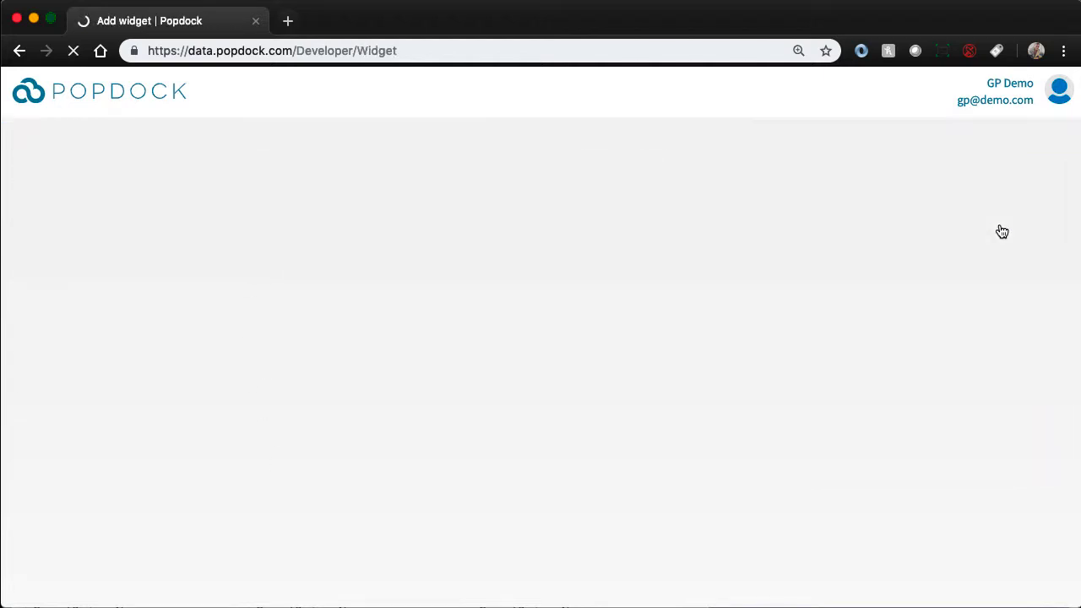
left_click(352, 300)
type("P")
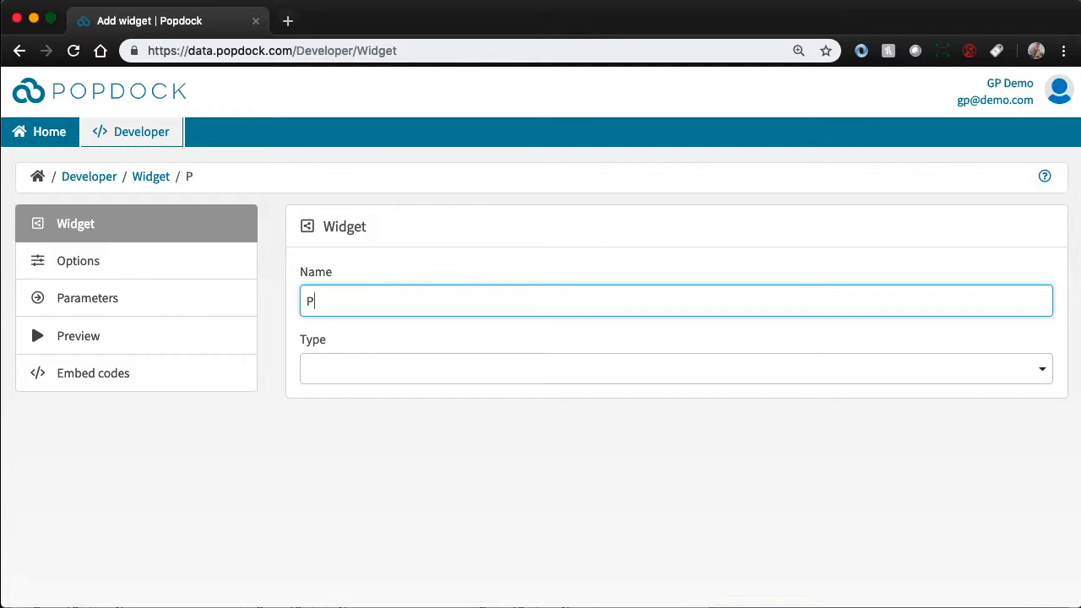
type("opdockSales")
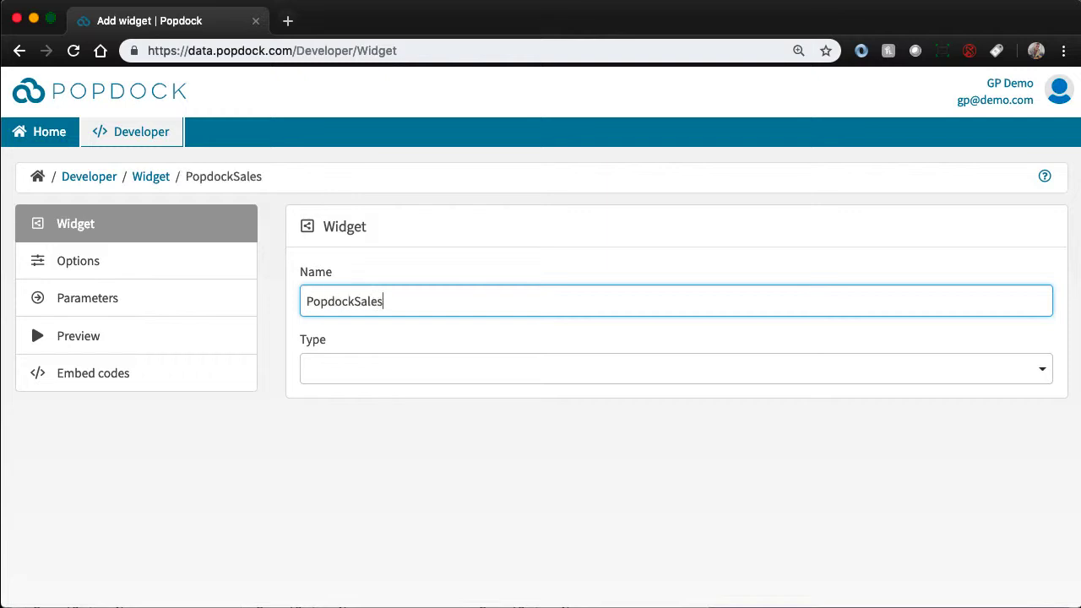
type("force")
left_click(333, 369)
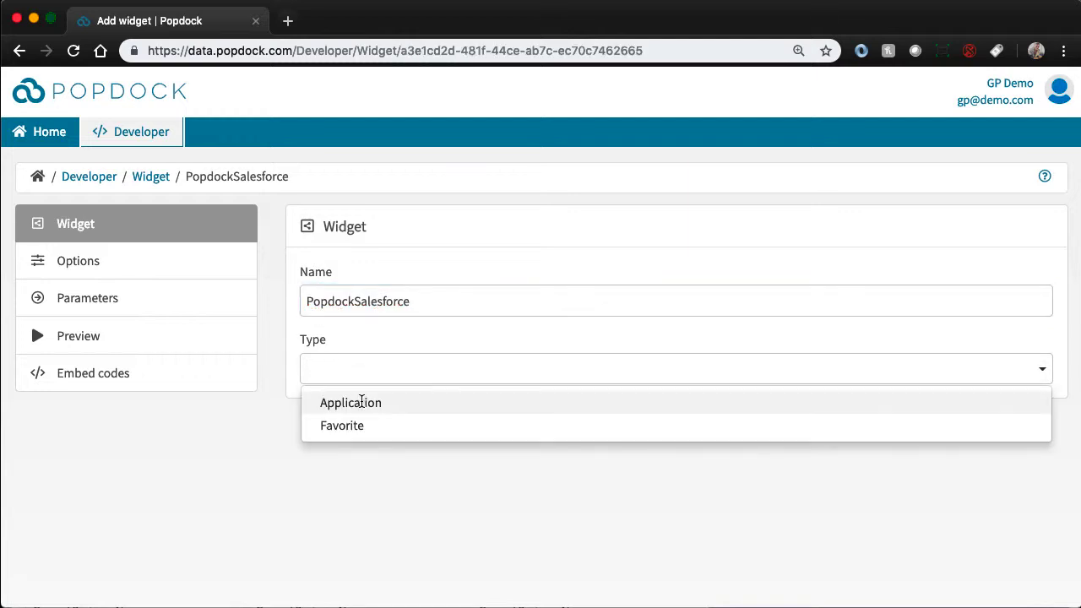
left_click(361, 404)
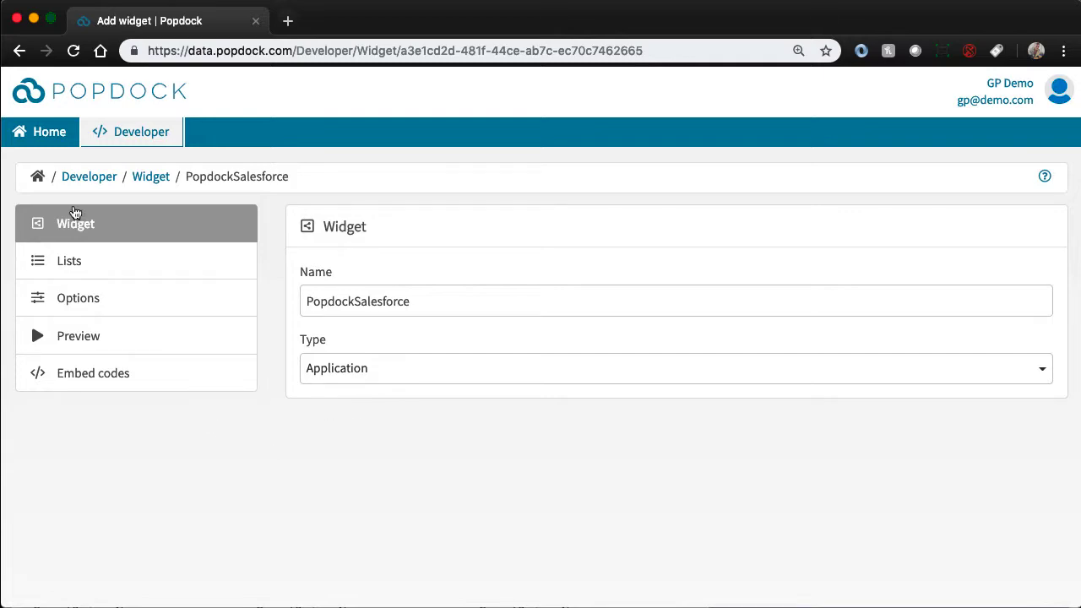
- Add the NetSuite connector's Accounts, Assembly build and Budgets lists to the widget
left_click(74, 263)
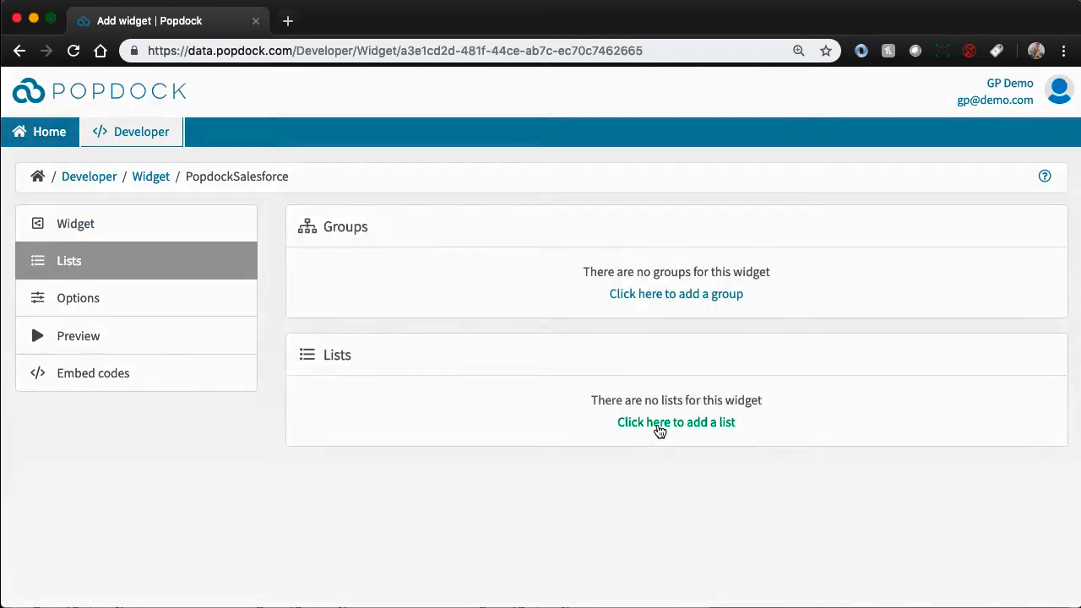
left_click(658, 422)
left_click(368, 338)
left_click(336, 456)
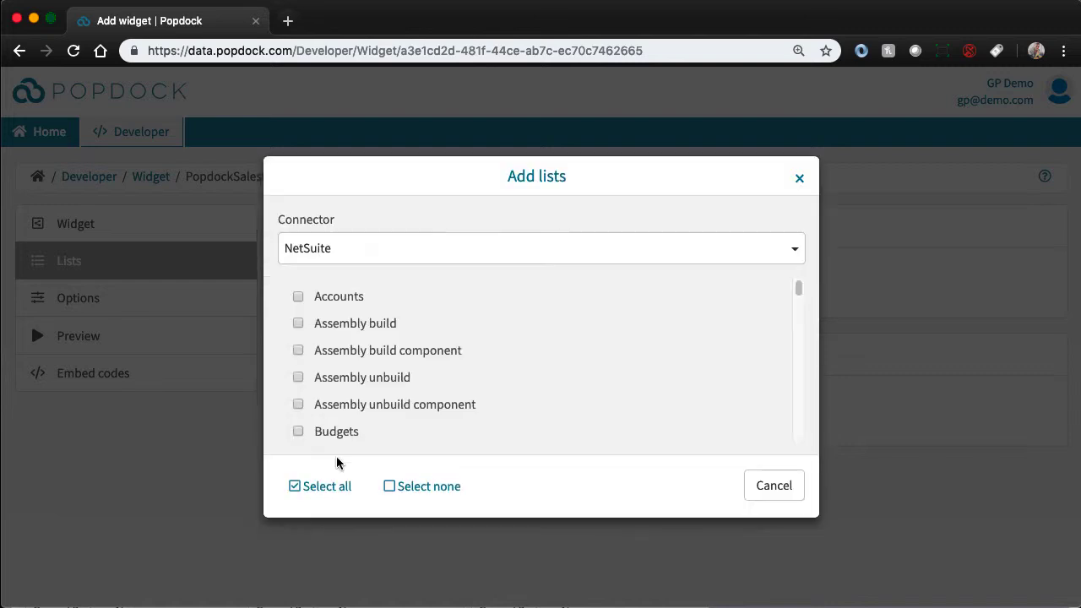
left_click(297, 297)
left_click(298, 323)
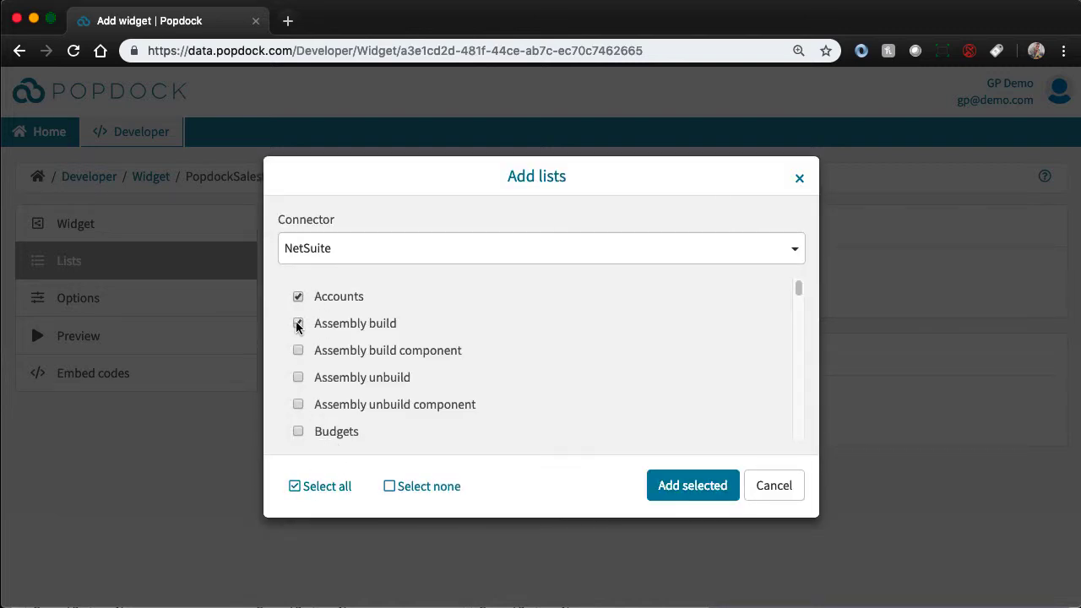
left_click(297, 431)
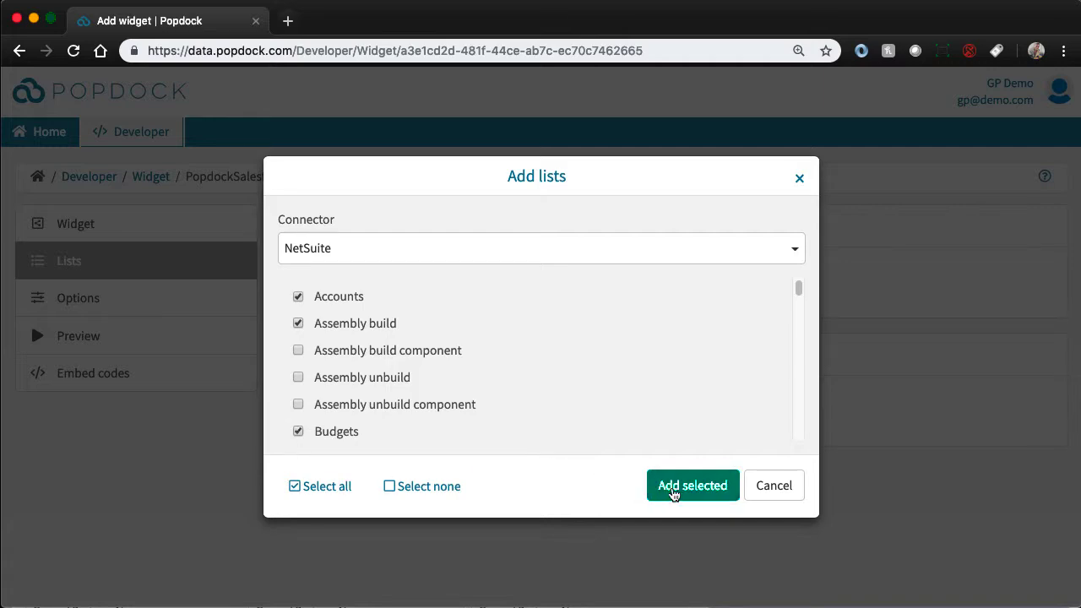
left_click(672, 488)
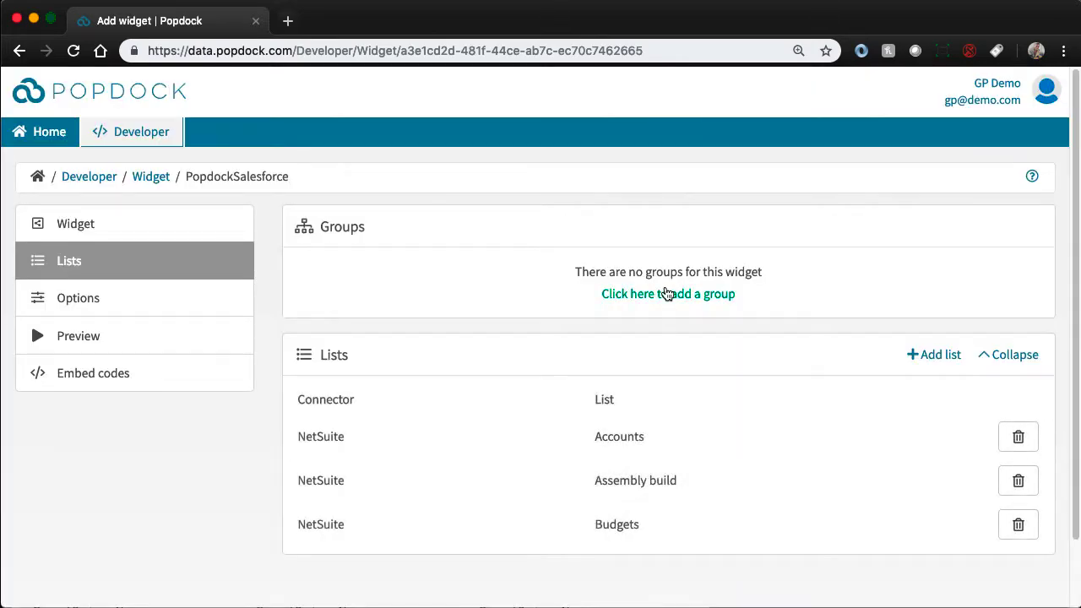
- Add the Zendesk connector's Tickets and Users lists to the widget
left_click(929, 354)
left_click(354, 329)
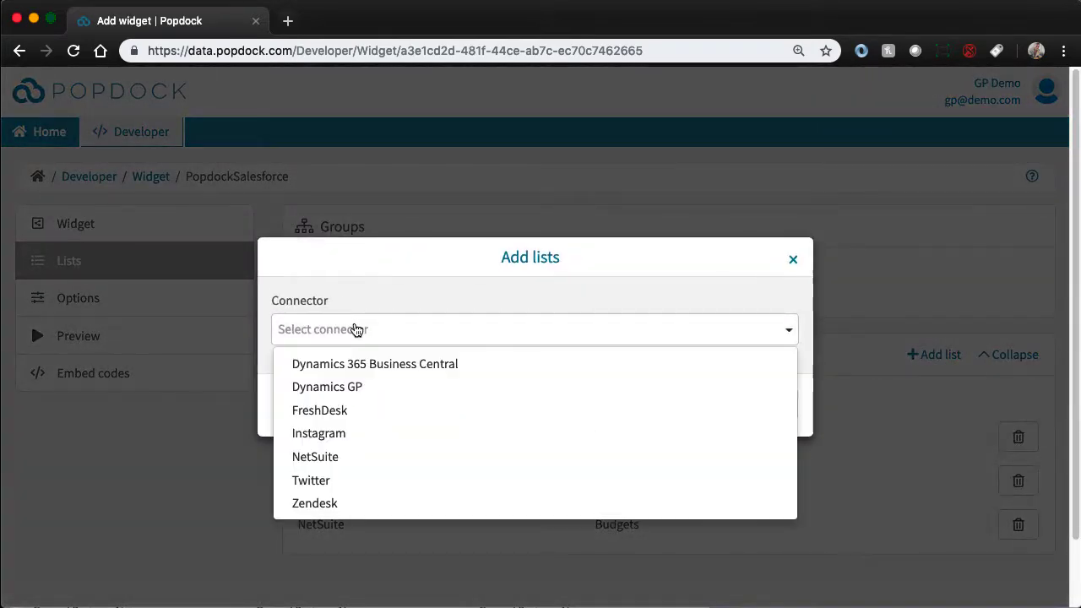
left_click(315, 502)
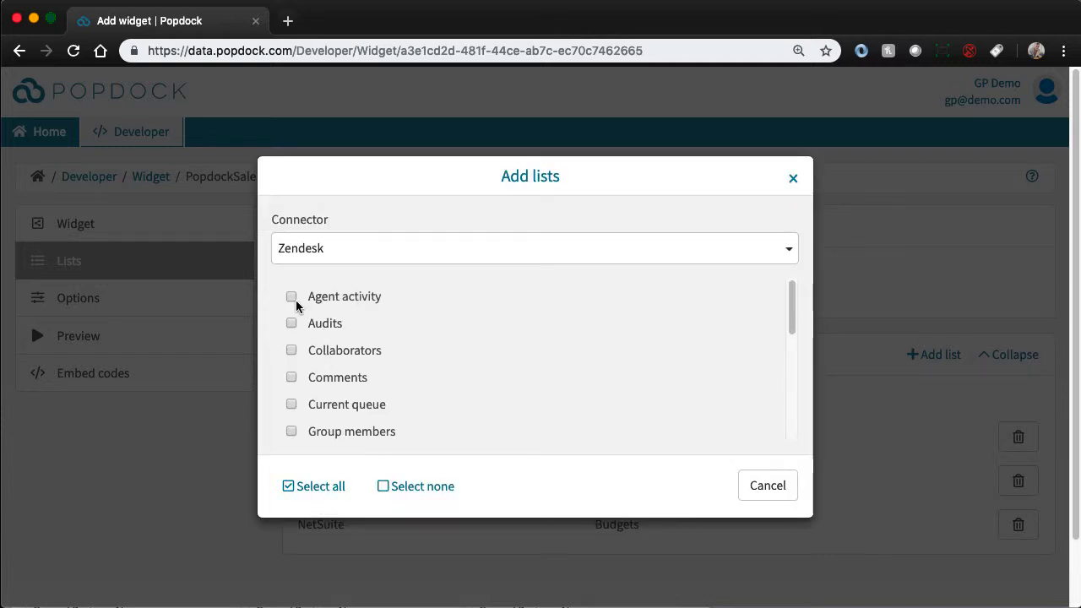
scroll(299, 344, "down", 10)
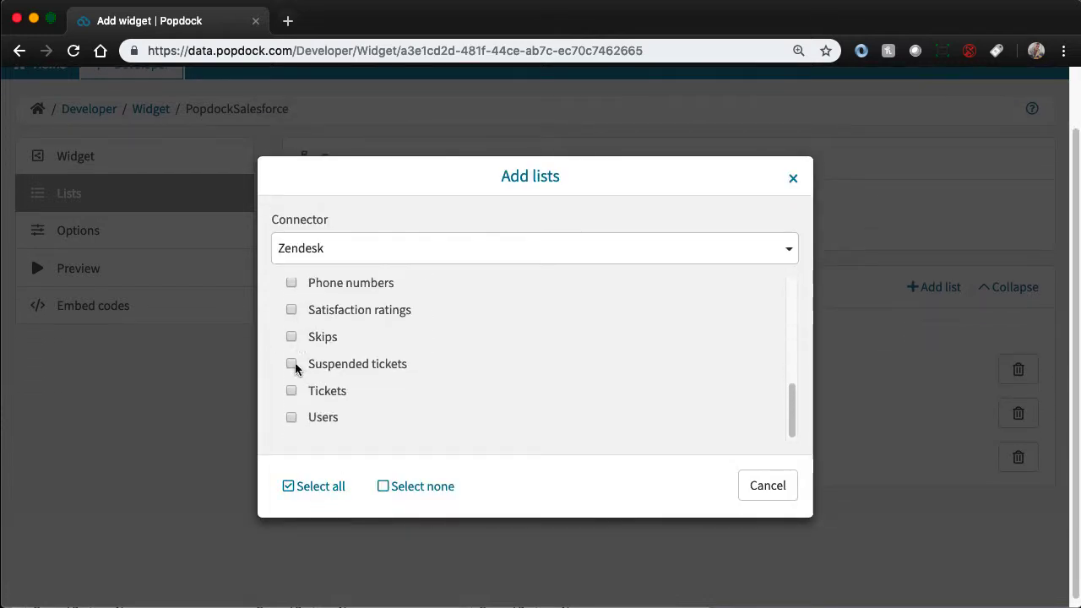
left_click(291, 391)
left_click(294, 419)
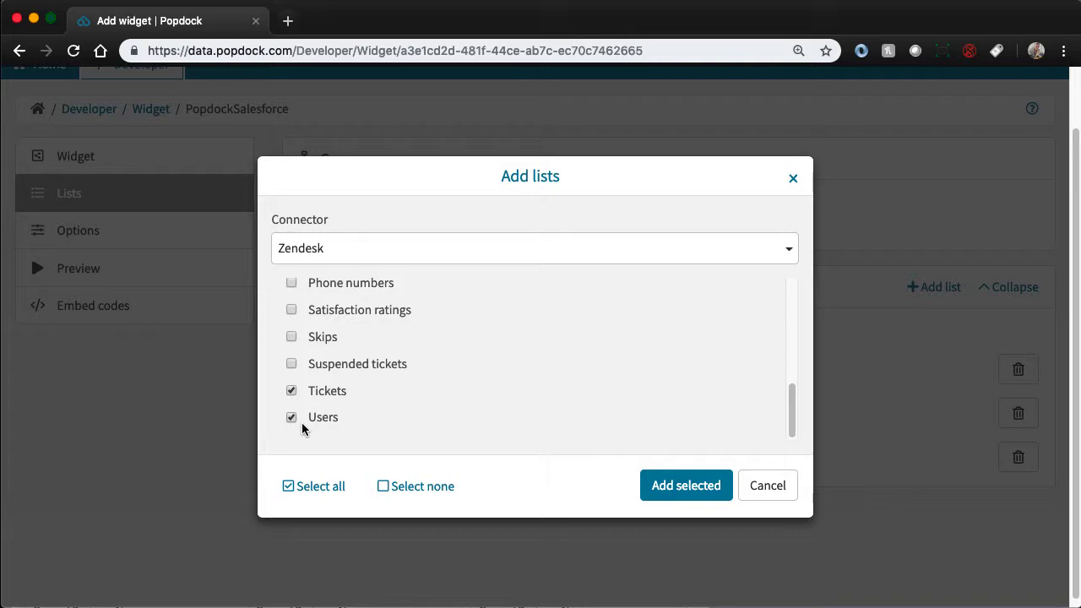
left_click(688, 485)
- Add a group named Tickets to the widget
scroll(669, 311, "down", 1)
scroll(668, 311, "up", 2)
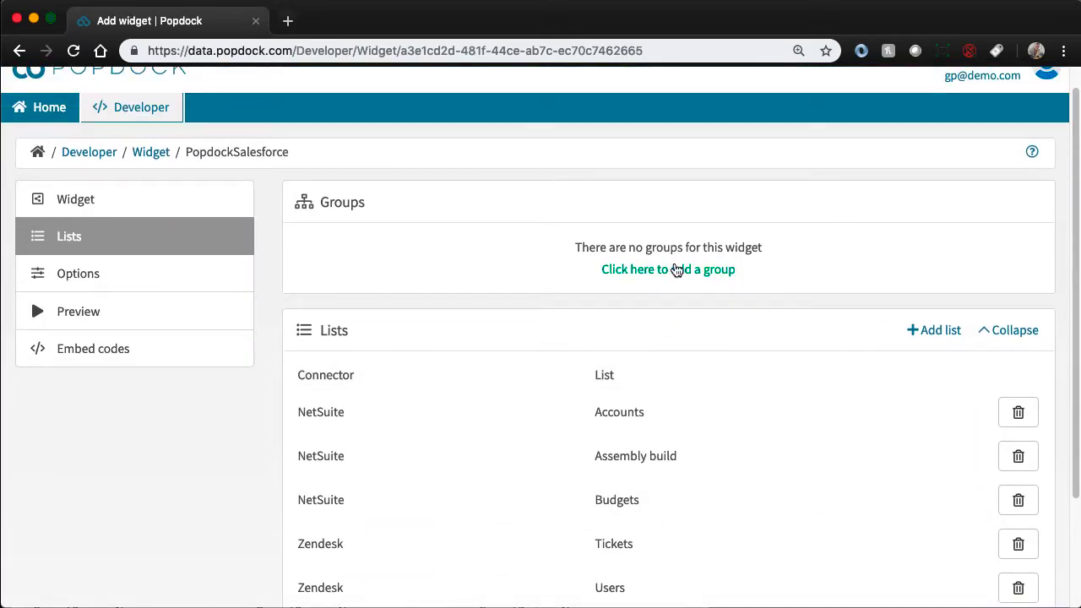
left_click(676, 268)
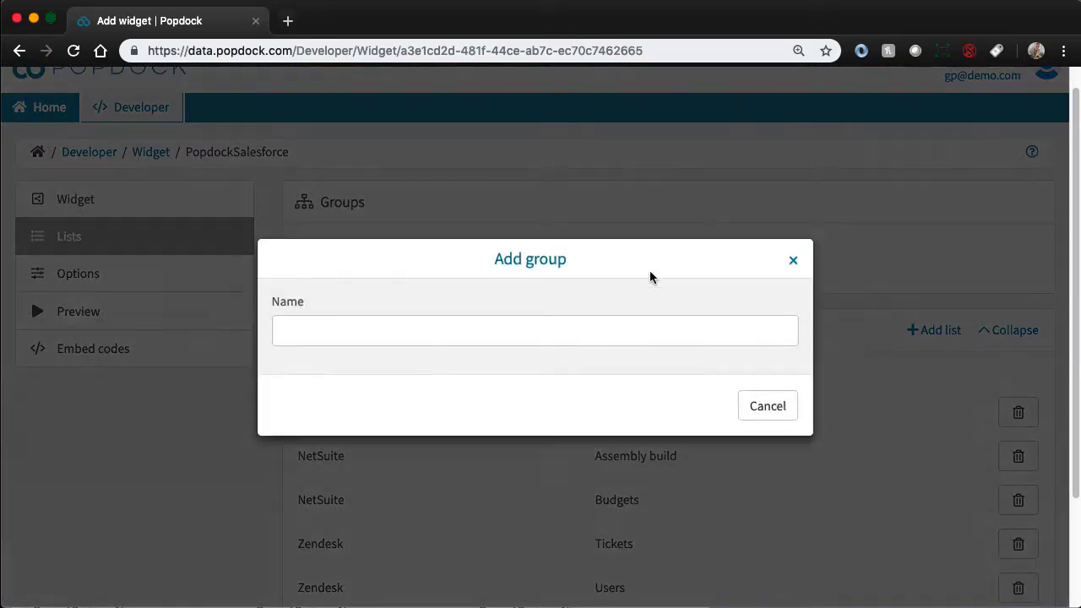
left_click(538, 321)
type("Tickets")
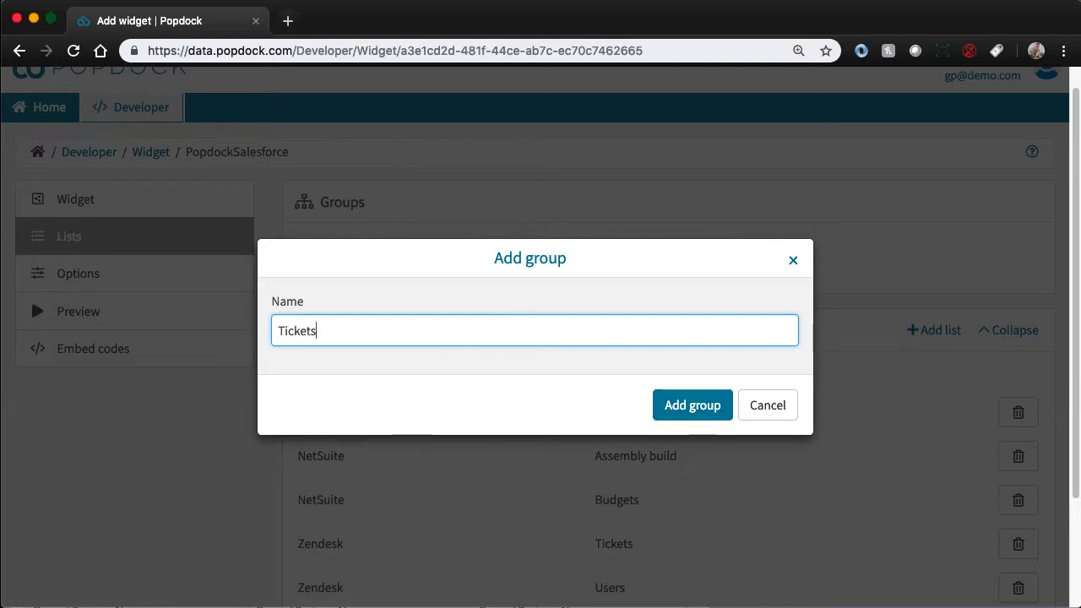
left_click(671, 404)
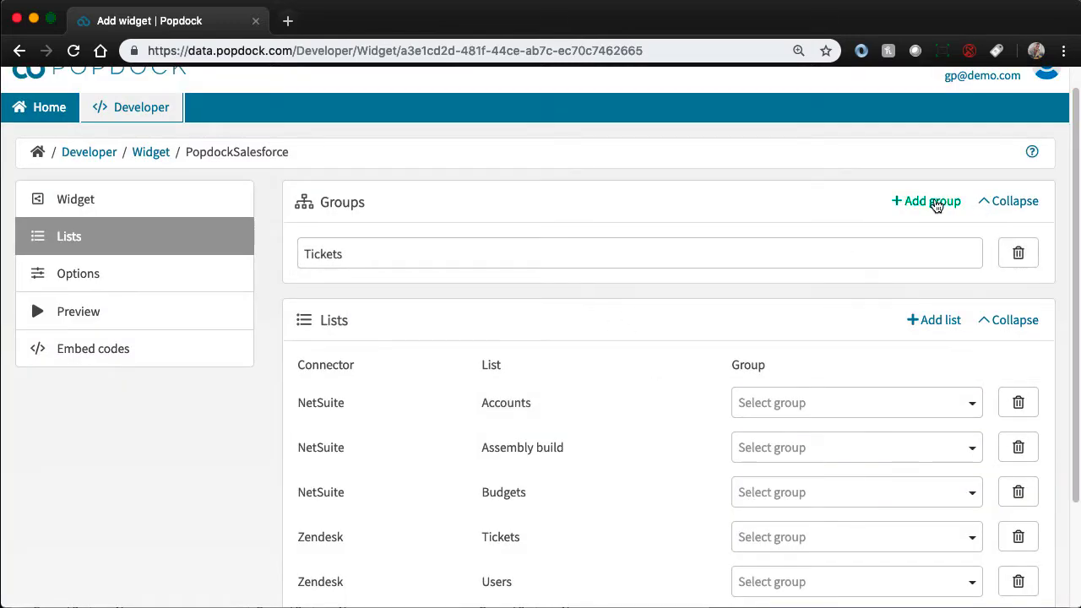
- Add a second widget group named Netsuite
left_click(936, 207)
type("Ne")
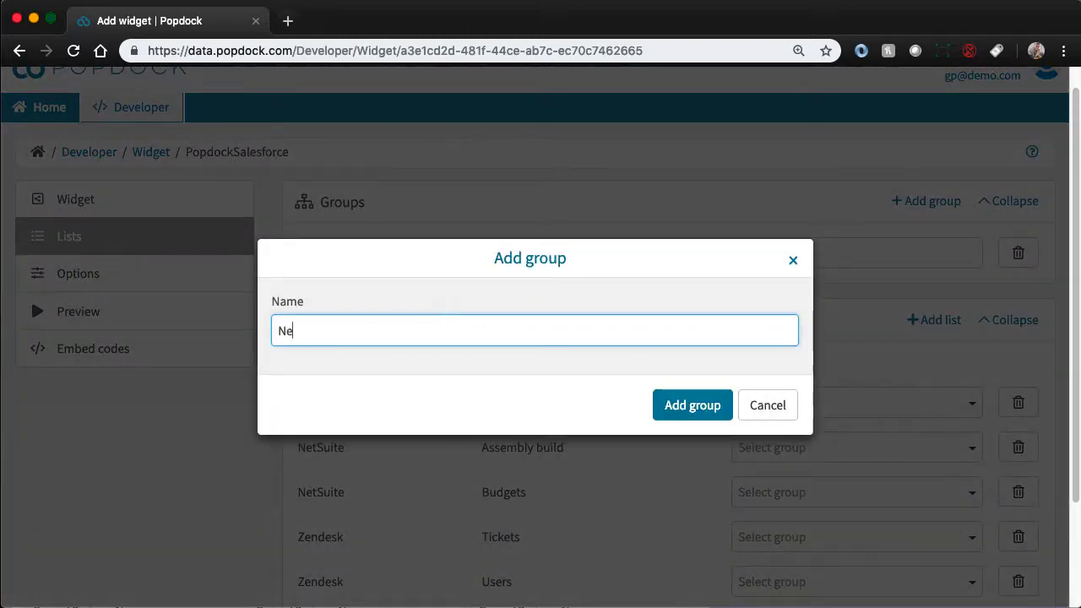
type("tsuiot")
key("BackSpace")
key("BackSpace")
type("t")
left_click(694, 415)
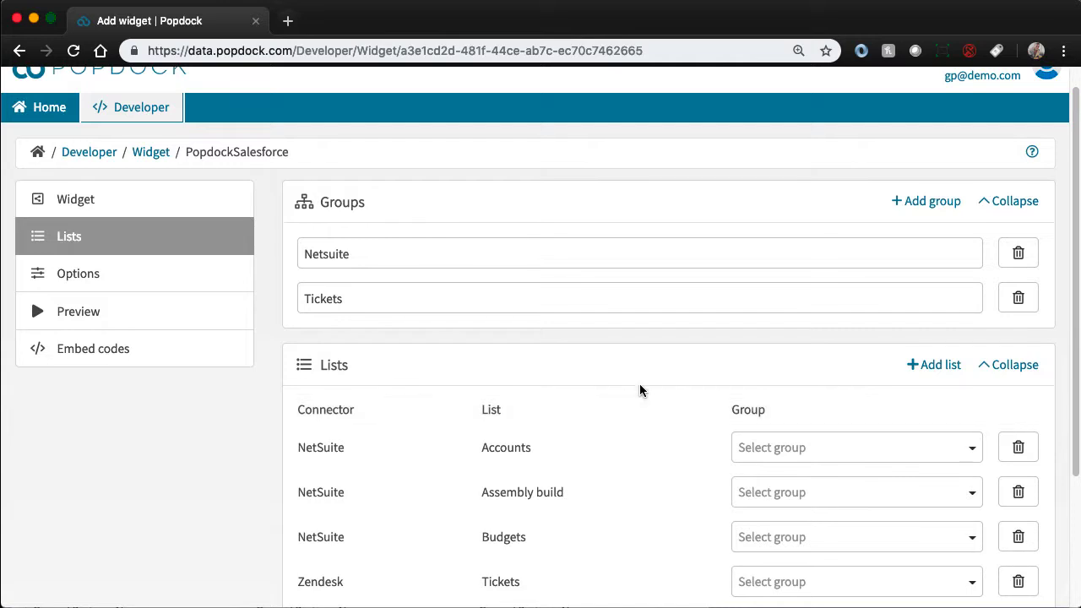
- Assign the NetSuite lists Accounts, Assembly build and Budgets to the Netsuite group
scroll(639, 389, "down", 3)
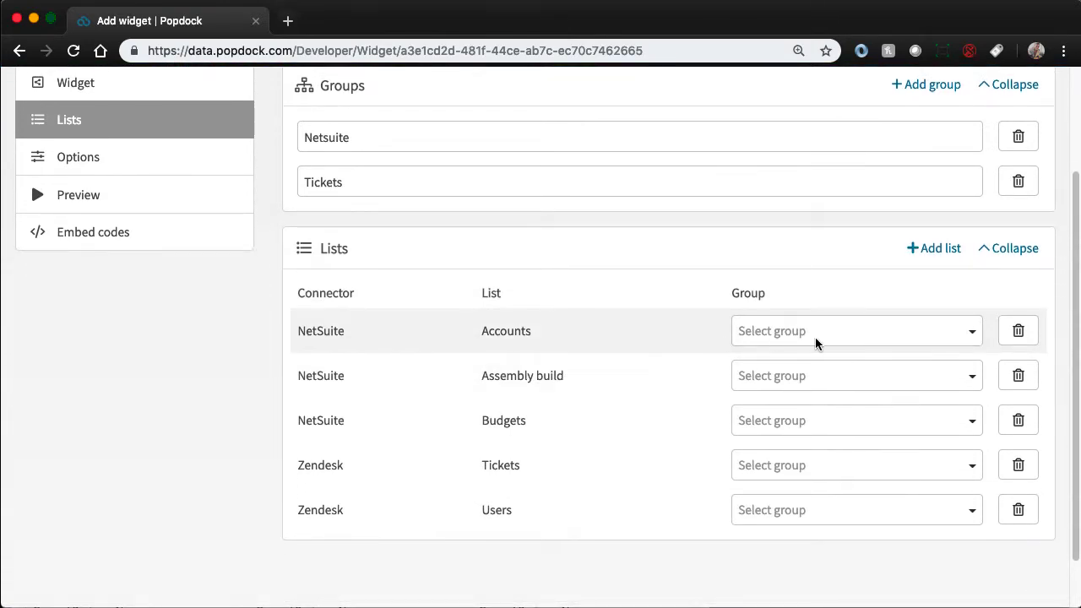
left_click(807, 335)
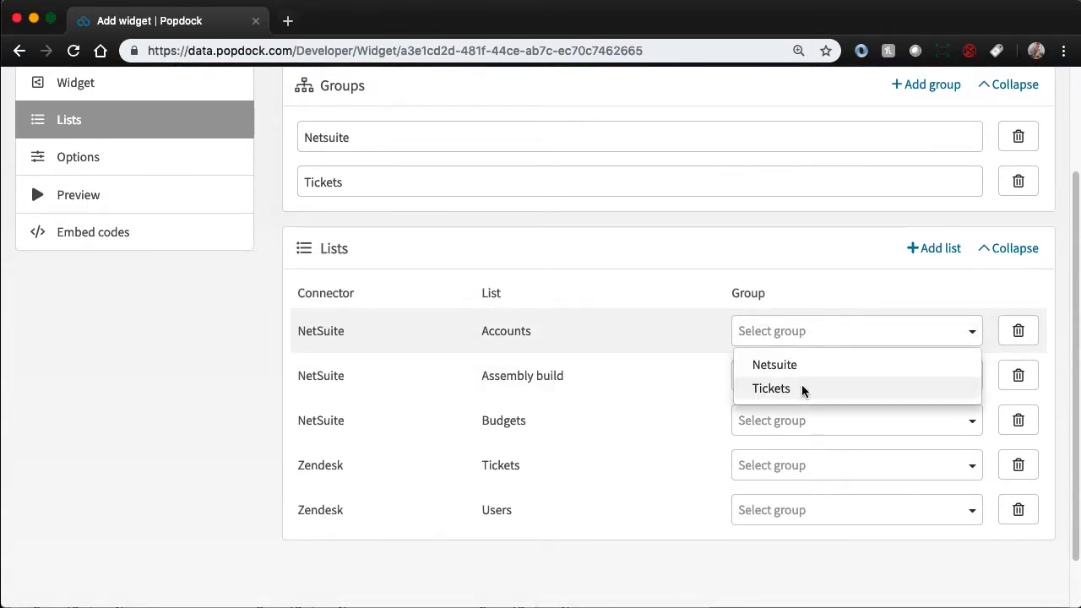
left_click(804, 365)
left_click(782, 379)
left_click(767, 409)
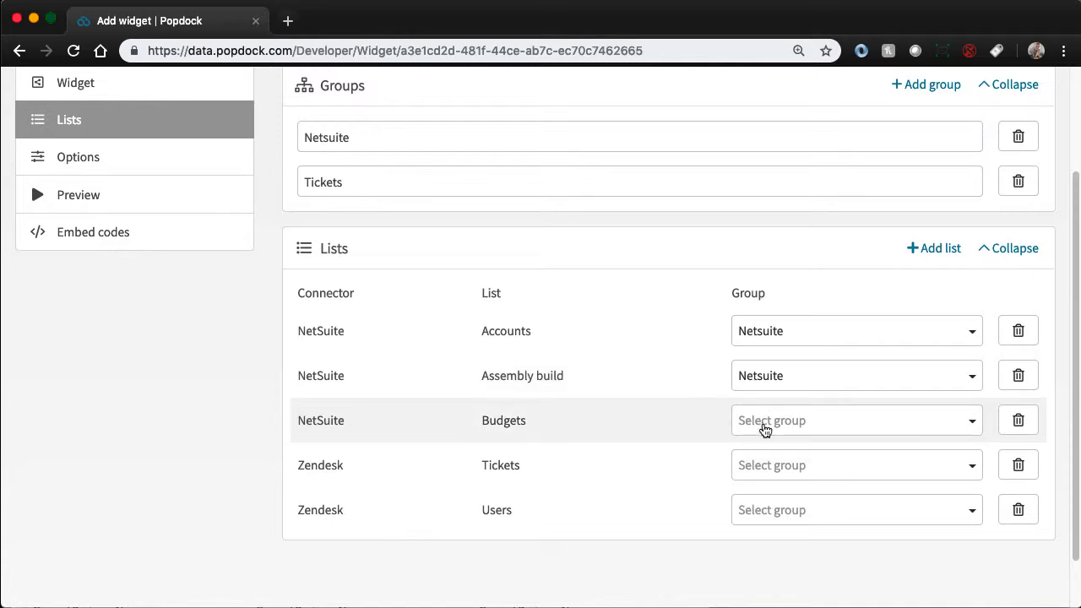
left_click(765, 429)
left_click(765, 449)
- Assign the Zendesk lists Tickets and Users to the Tickets group
left_click(752, 473)
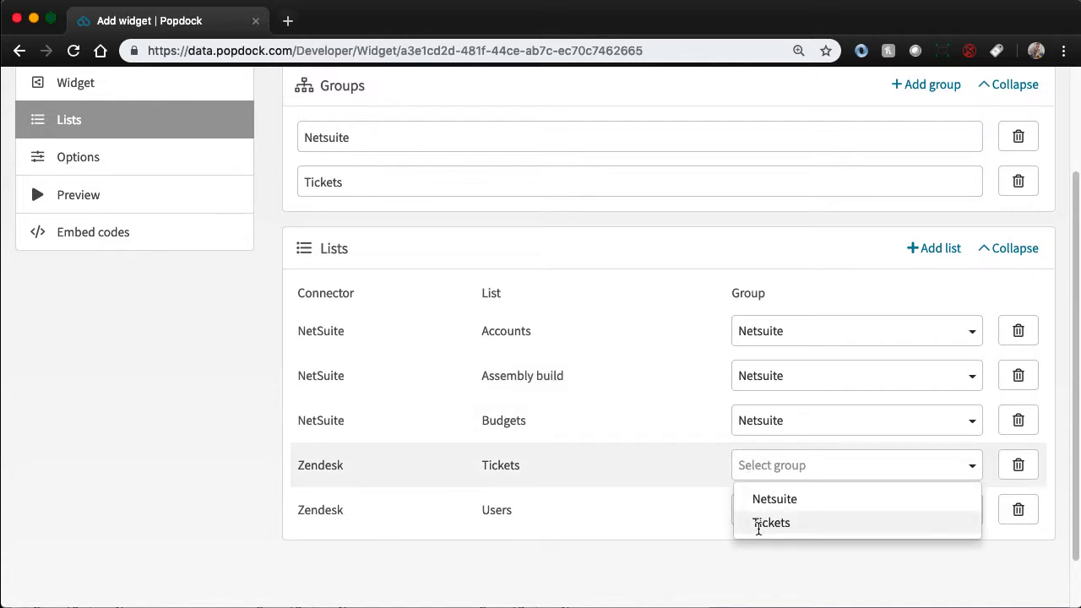
left_click(758, 524)
left_click(767, 511)
left_click(770, 568)
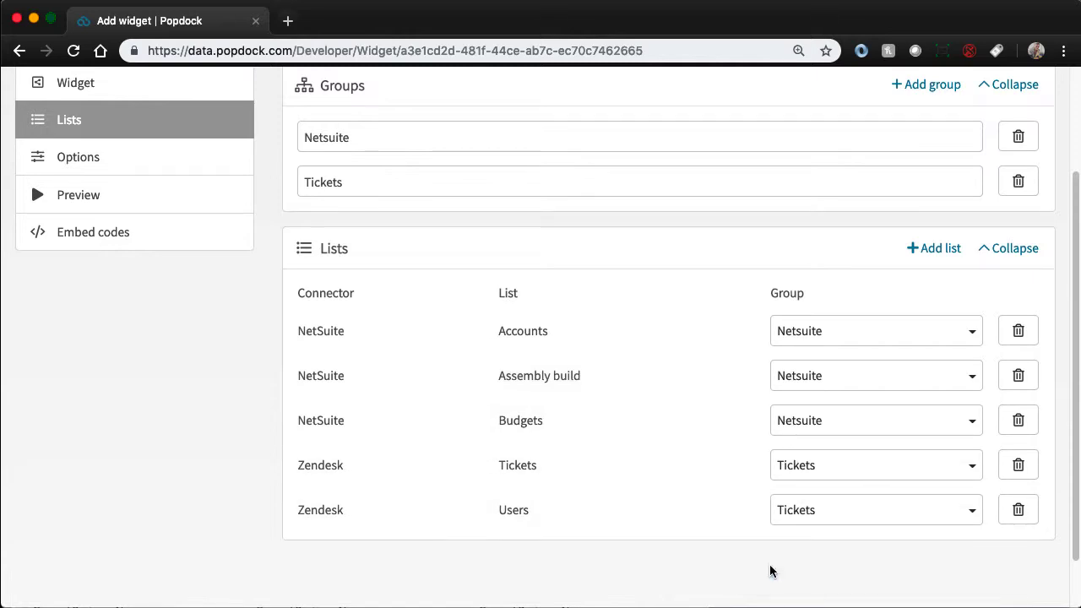
- Generate the widget's embed code as a Visualforce page and select the entire code
scroll(667, 420, "up", 2)
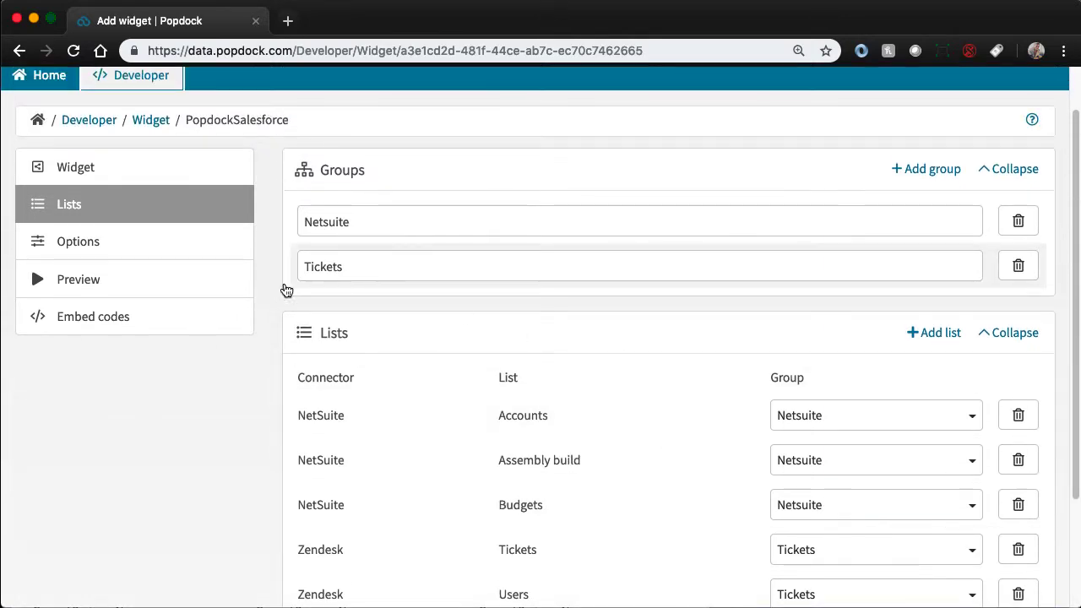
left_click(137, 321)
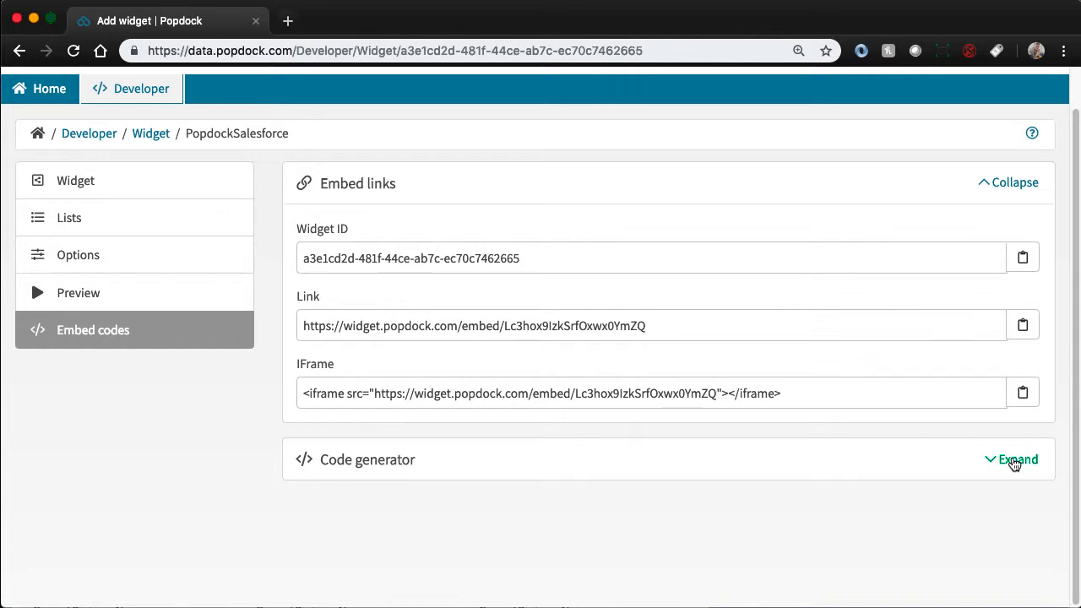
left_click(1014, 460)
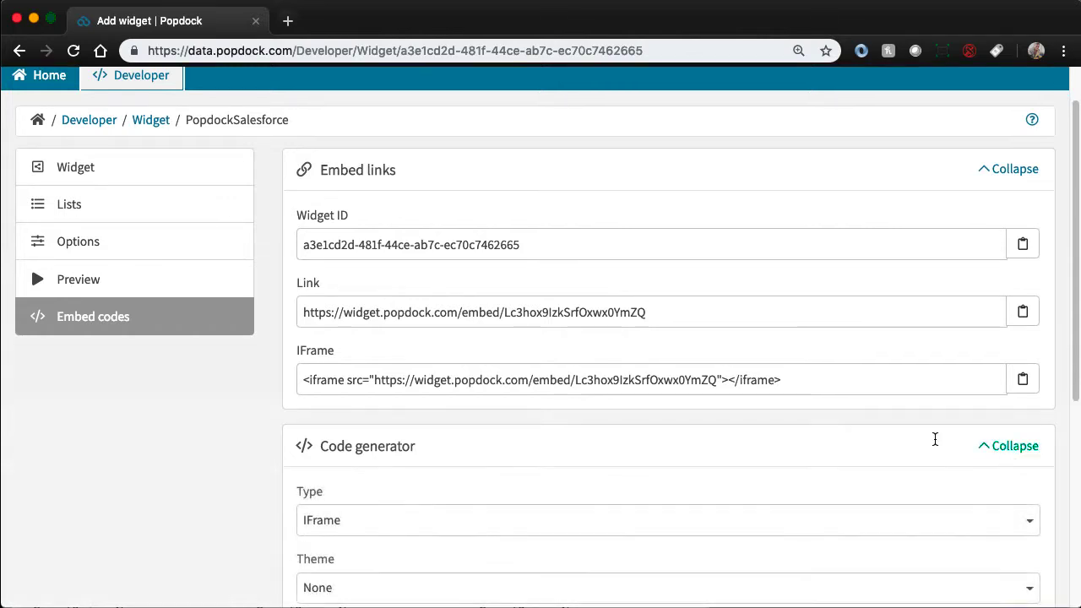
scroll(471, 350, "down", 3)
scroll(470, 350, "down", 1)
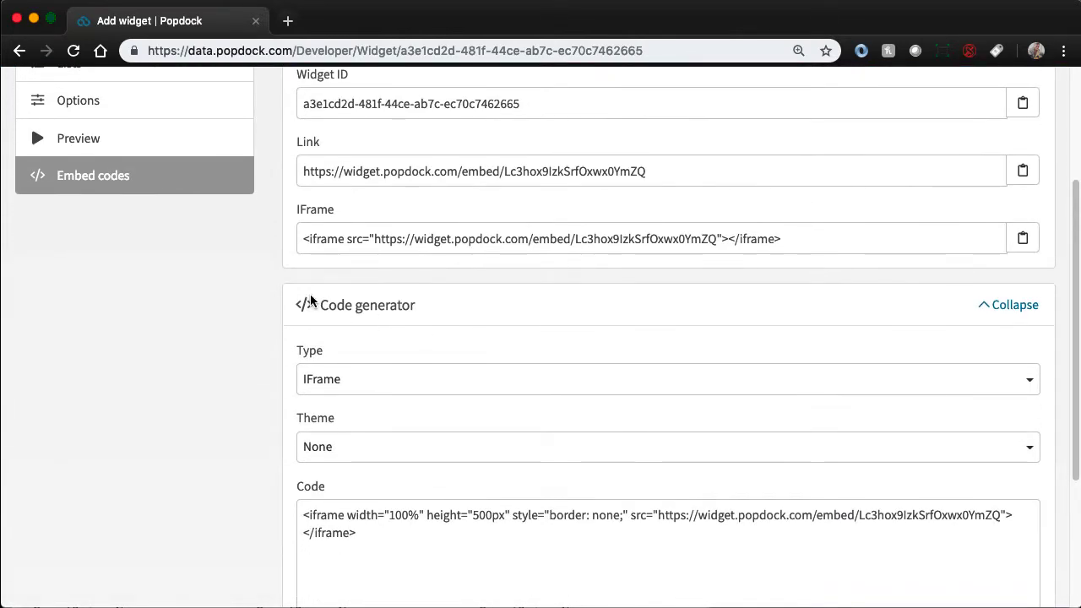
left_click(356, 380)
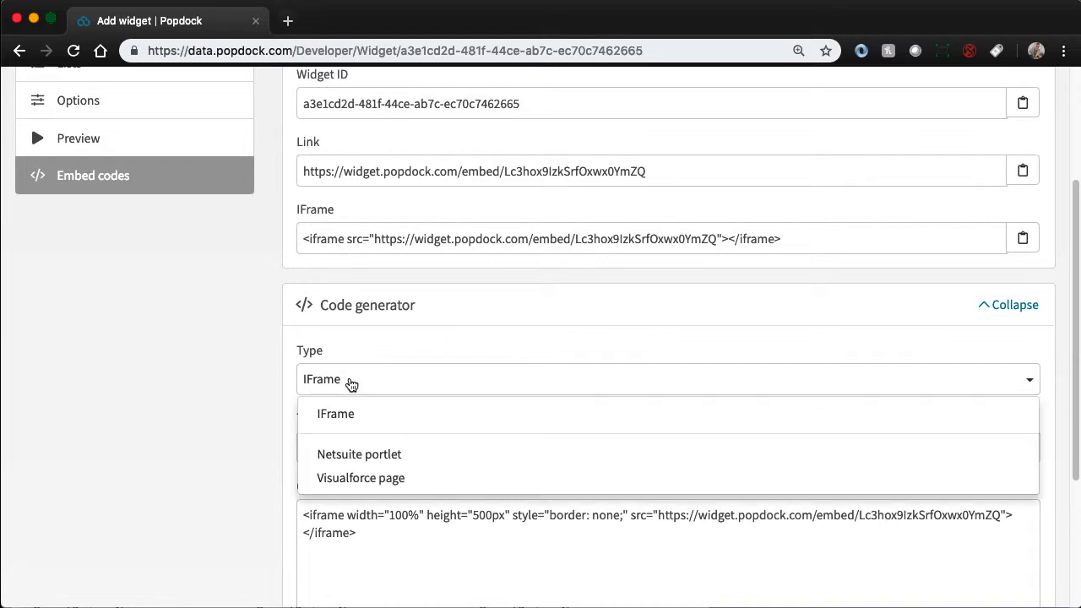
left_click(390, 479)
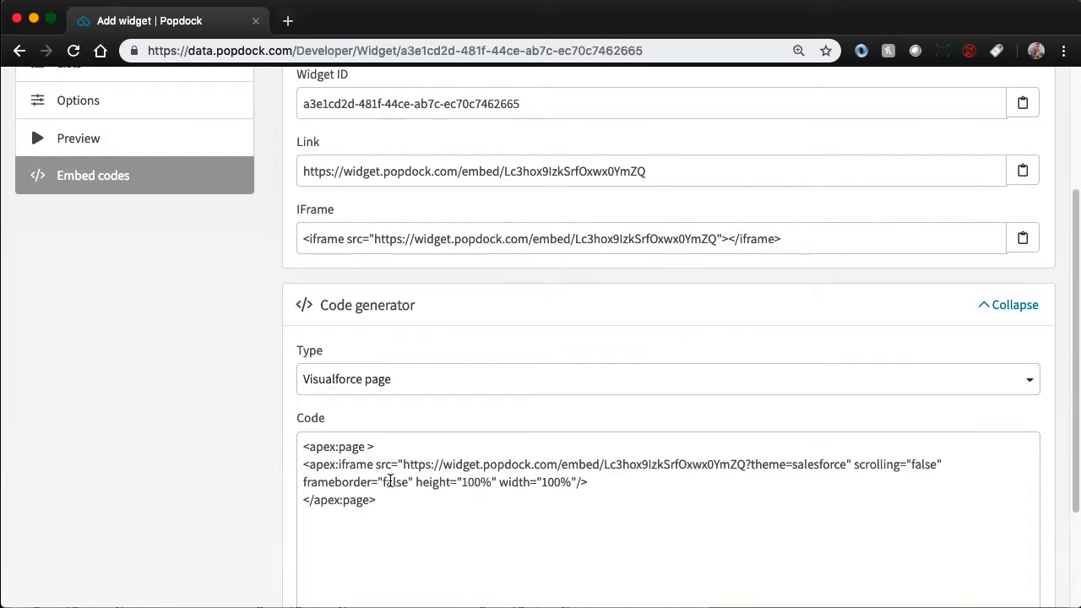
left_click_drag(427, 504, 266, 443)
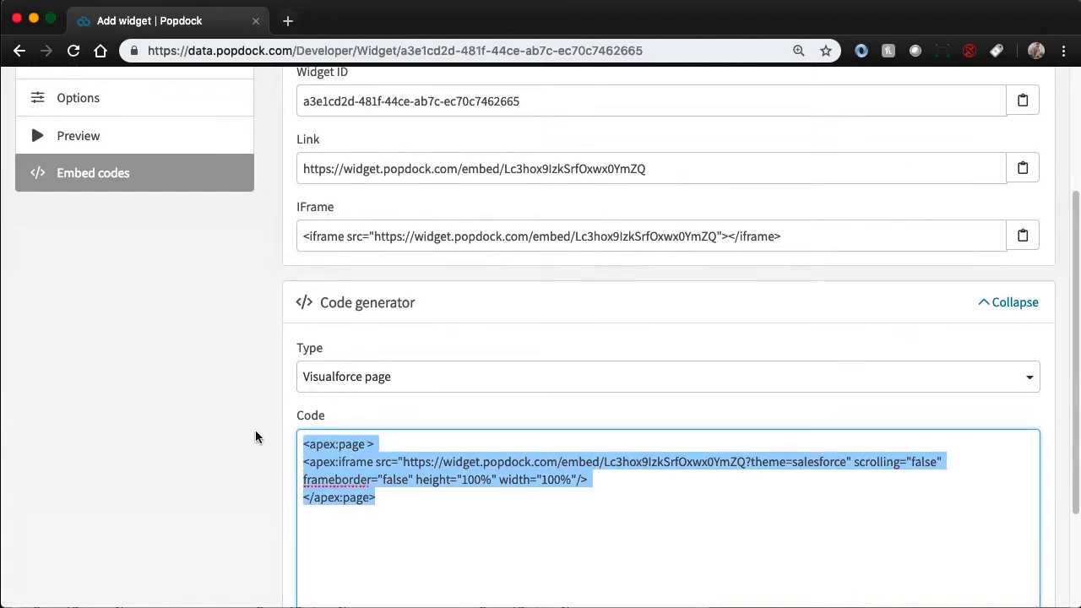
scroll(256, 437, "down", 3)
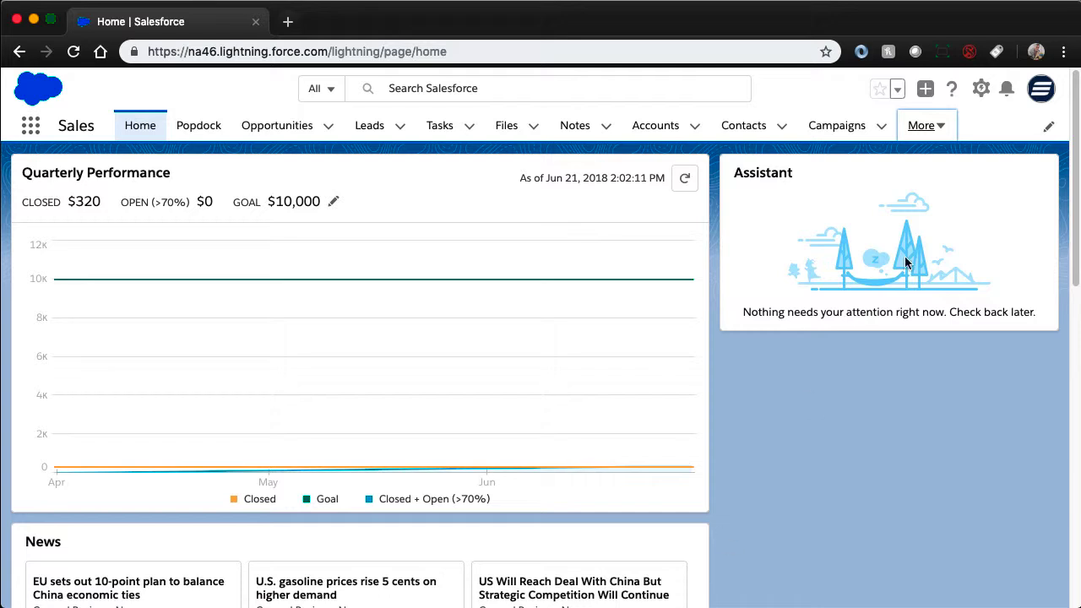
- Switch to Salesforce and open the Visualforce Pages list in its setup area
left_click(981, 89)
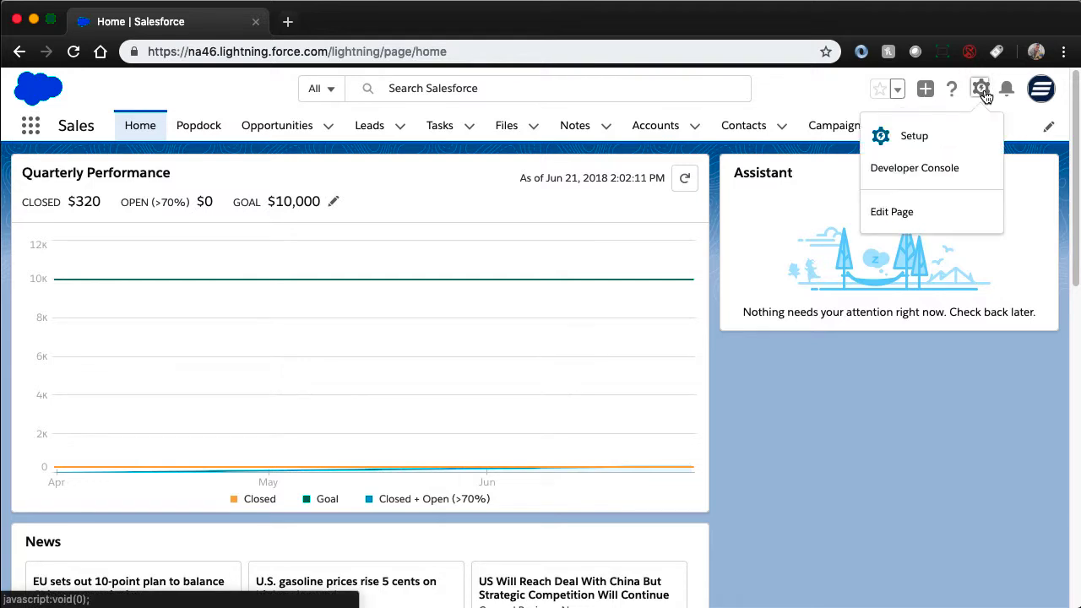
left_click(922, 137)
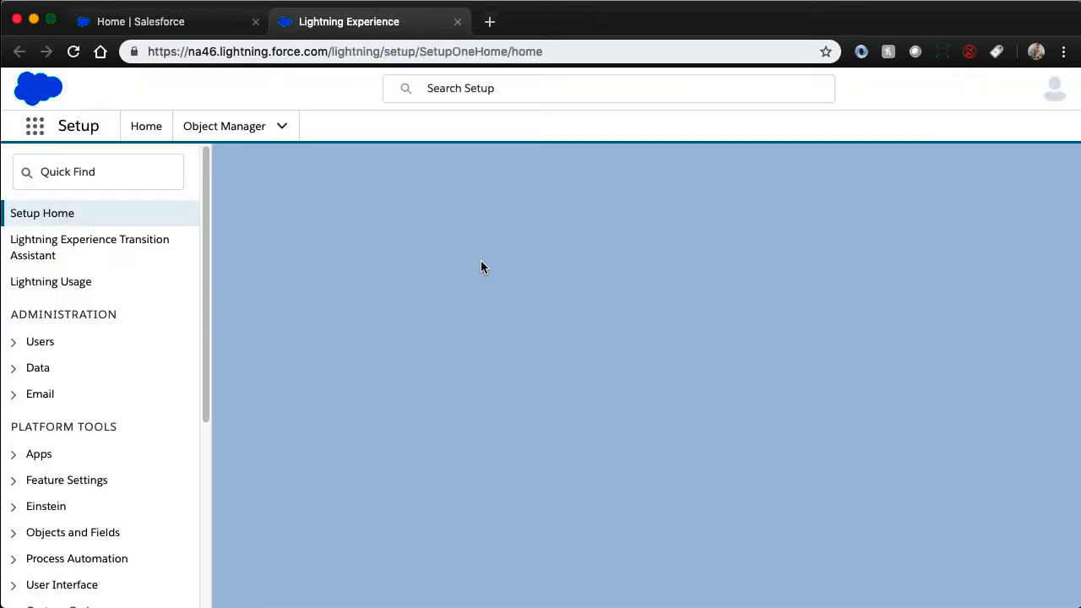
scroll(101, 304, "down", 2)
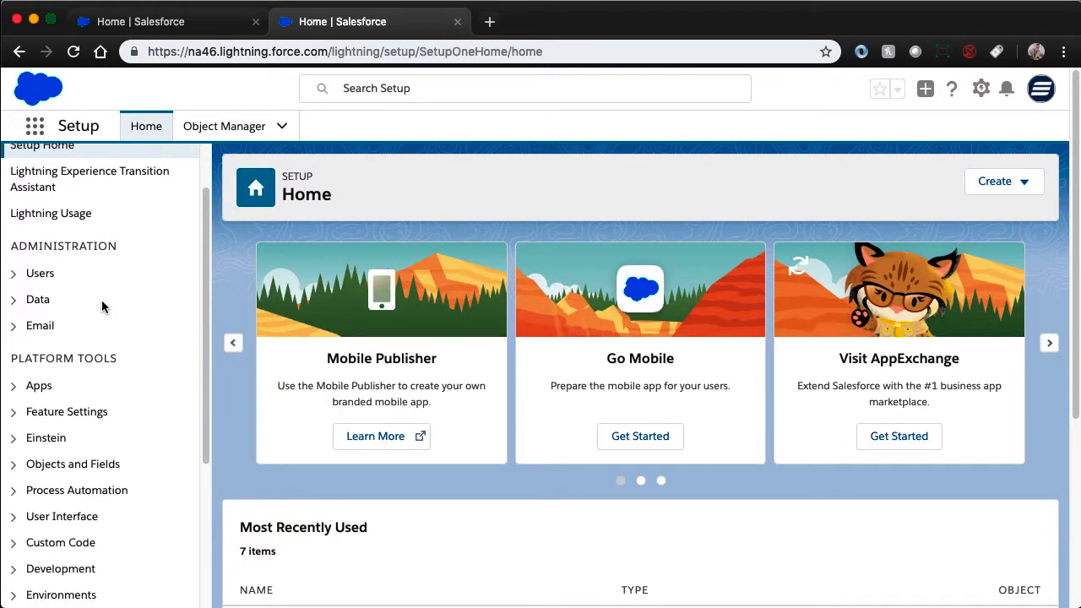
scroll(102, 306, "down", 4)
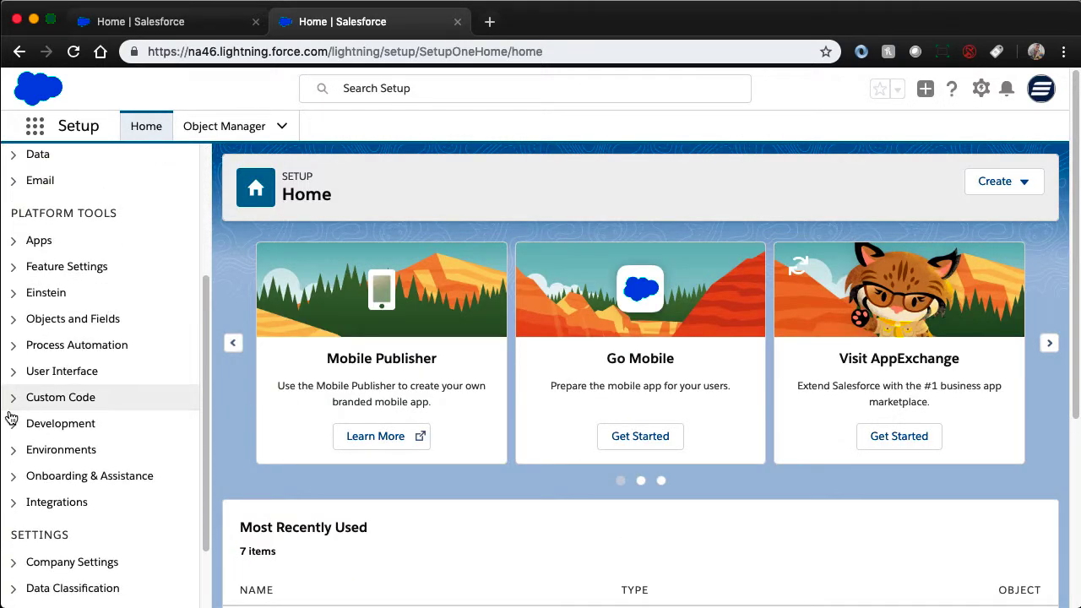
left_click(14, 397)
scroll(88, 411, "down", 7)
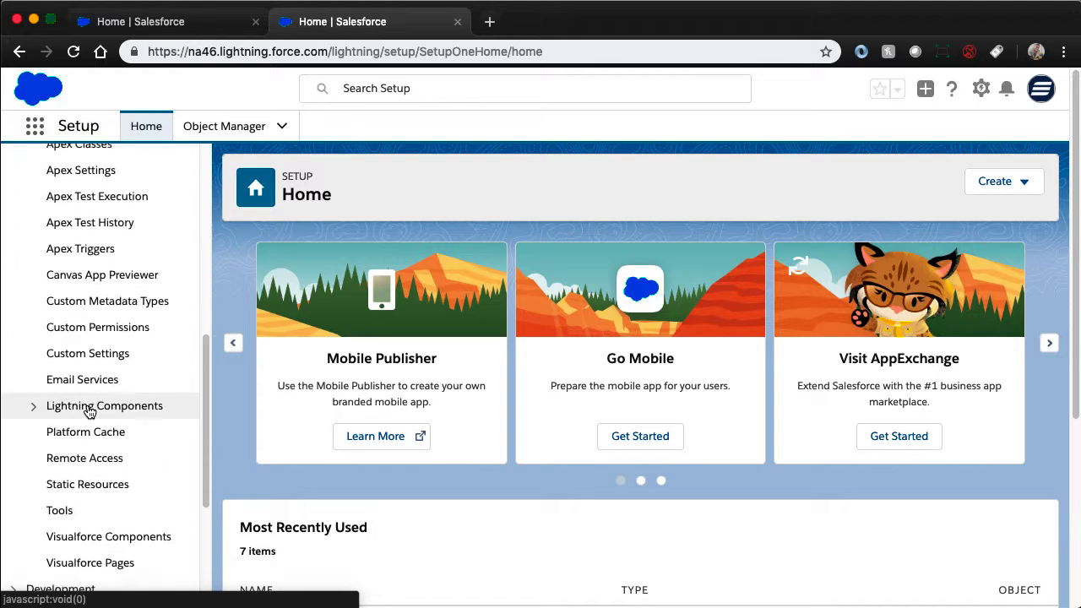
scroll(90, 411, "down", 2)
left_click(97, 499)
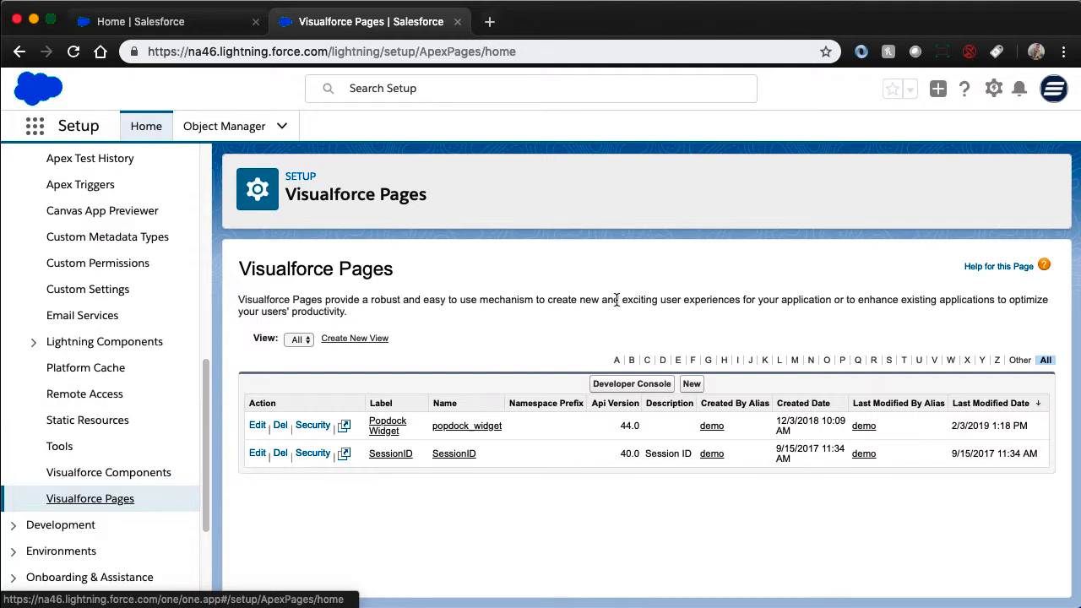
- Start a new Visualforce page with Popdock2 as both its label and its name
left_click(691, 383)
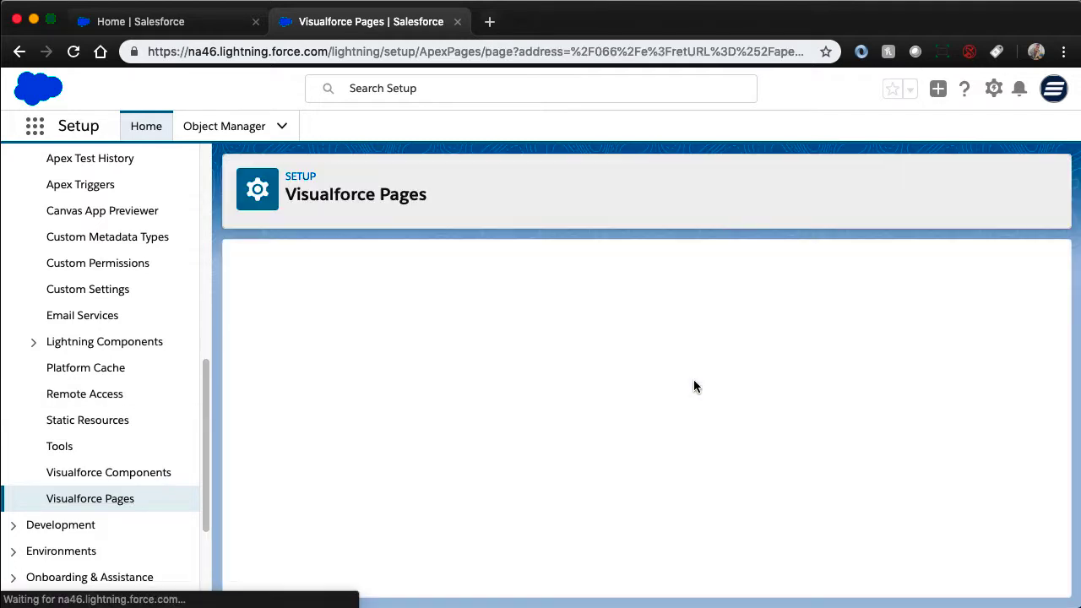
left_click(425, 361)
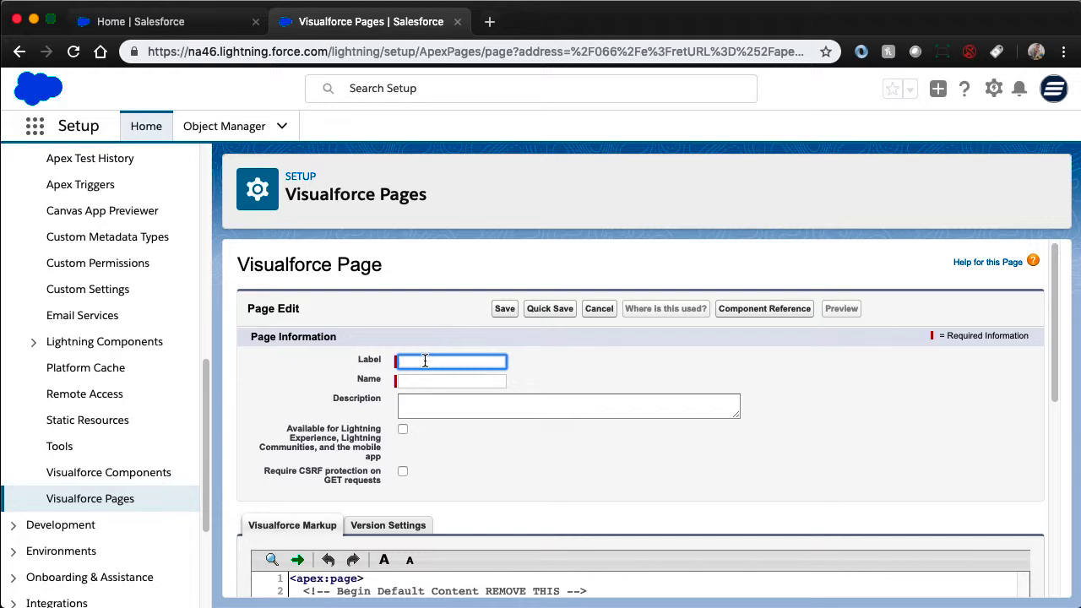
type("Popdock2")
key("Tab")
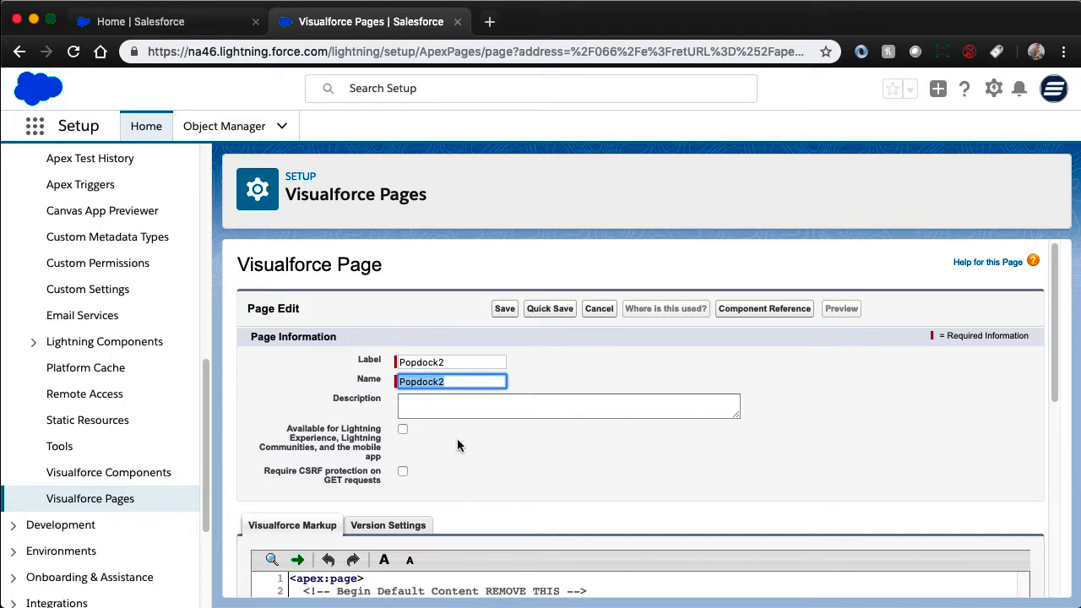
- Replace the page's entire default markup with the copied Popdock embed code and save the page
scroll(456, 439, "down", 3)
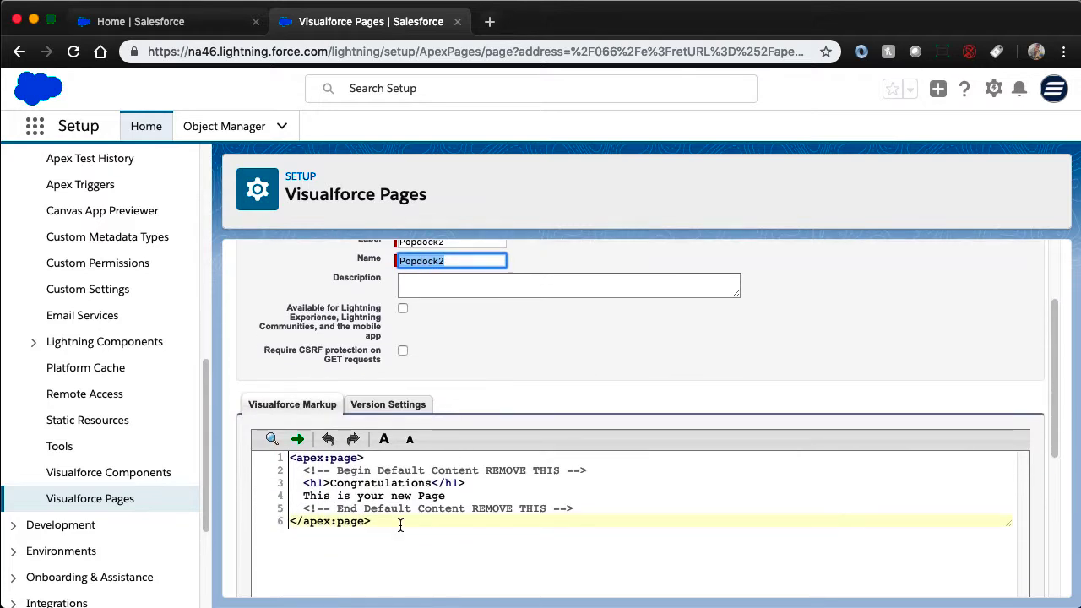
left_click_drag(402, 525, 287, 462)
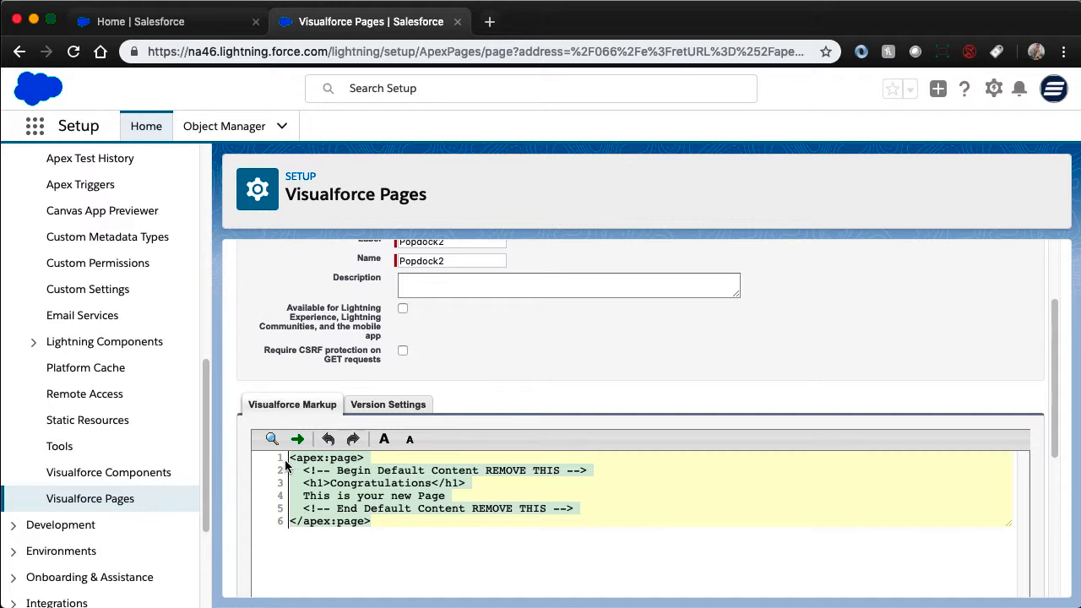
key("BackSpace")
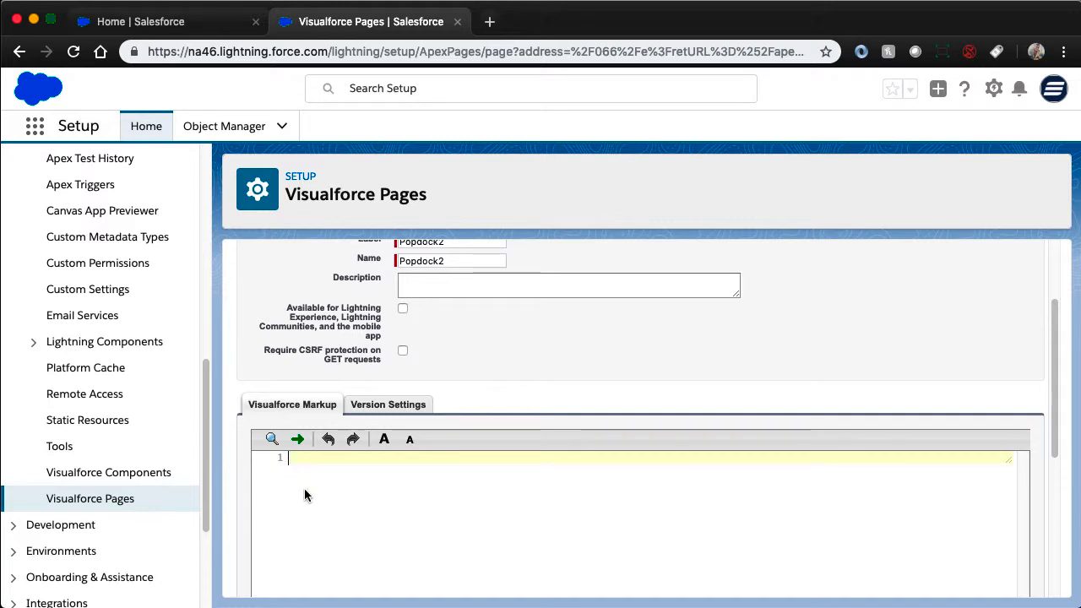
key("super+v")
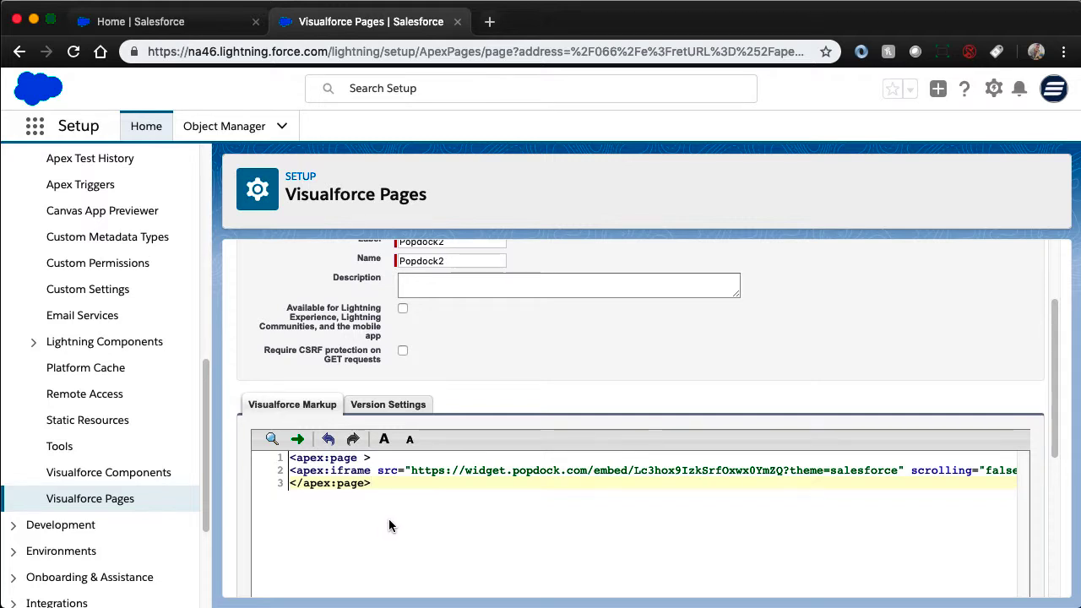
scroll(389, 525, "up", 3)
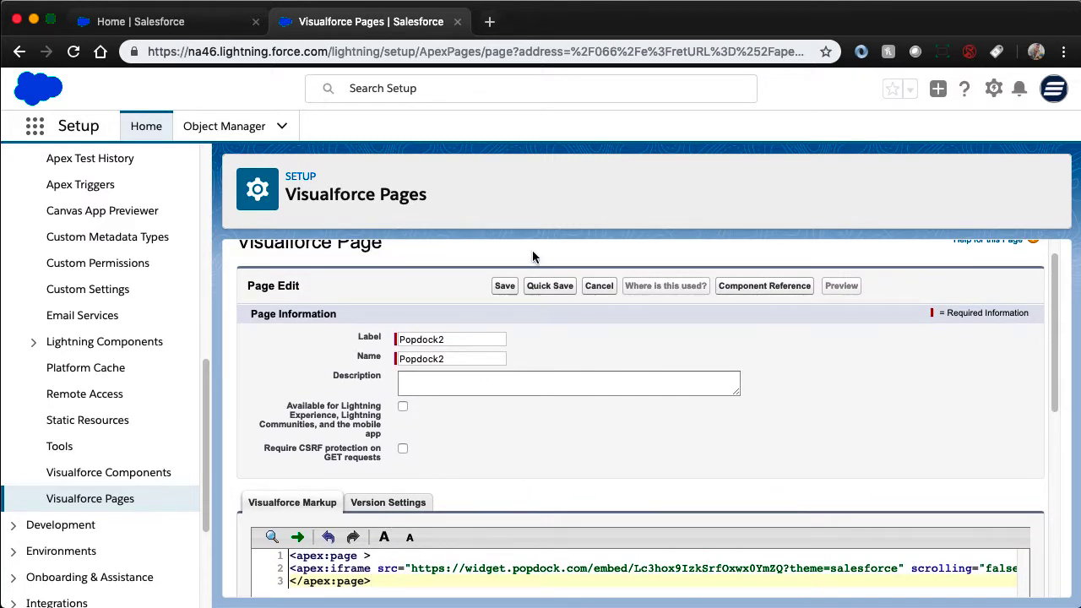
left_click(504, 288)
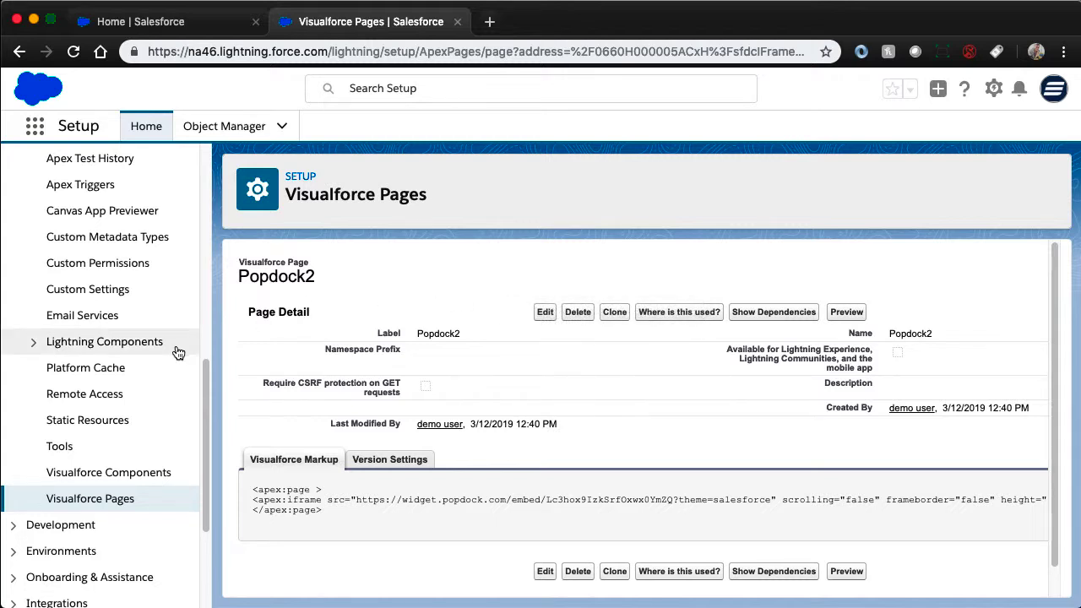
- Open the custom Tabs settings under User Interface and start a new Visualforce tab
scroll(177, 352, "up", 5)
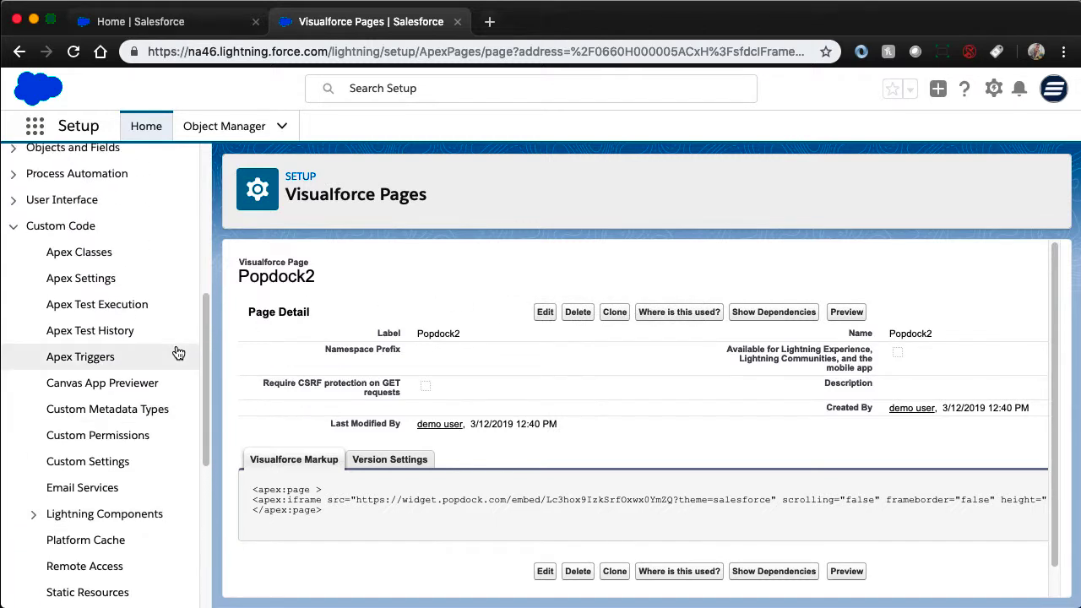
left_click(14, 228)
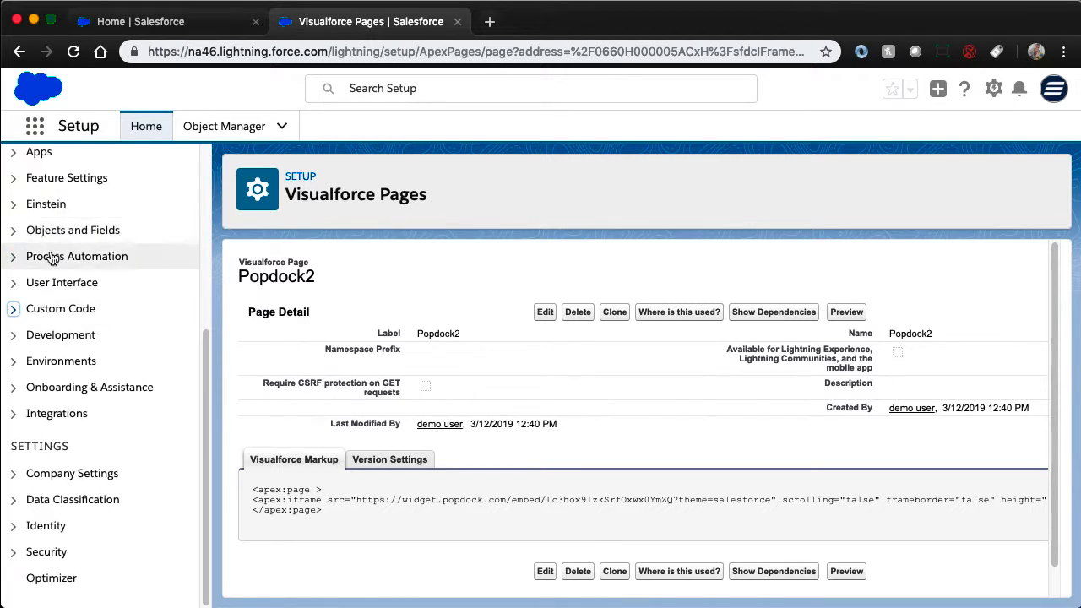
left_click(15, 282)
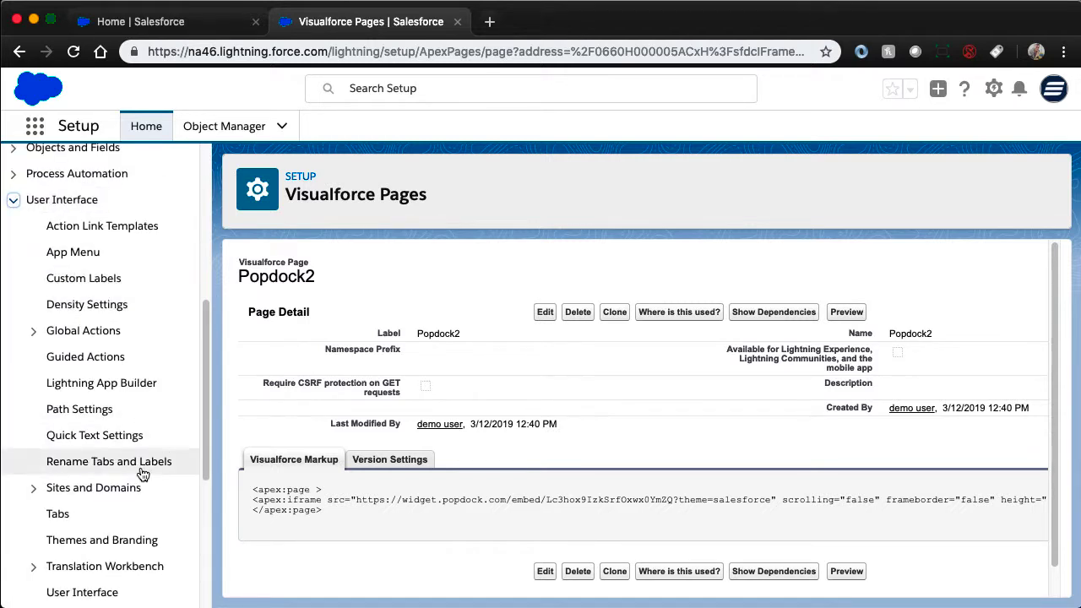
left_click(58, 515)
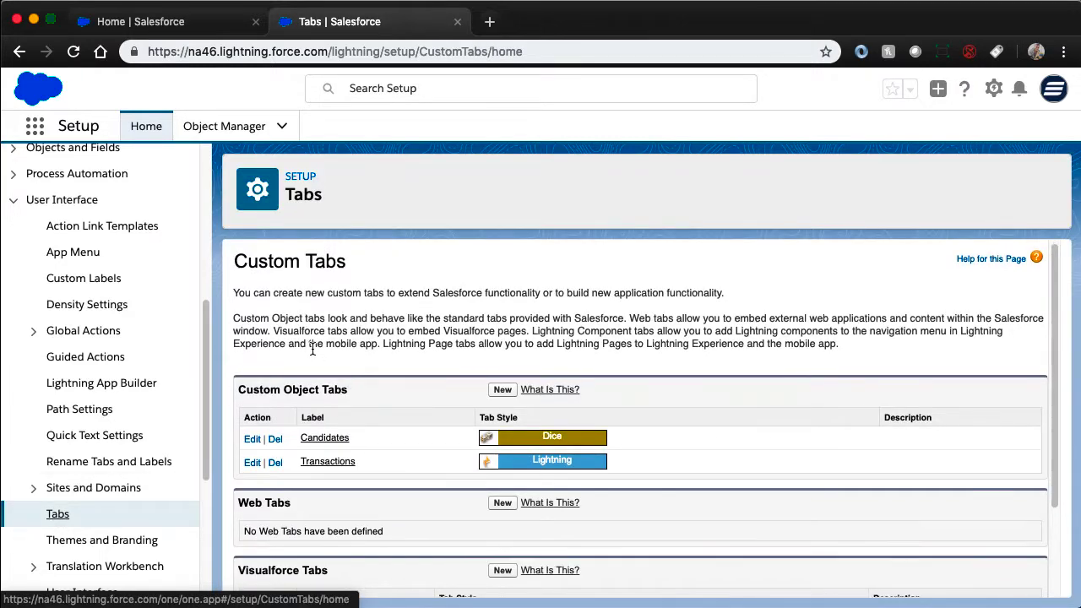
scroll(312, 349, "down", 3)
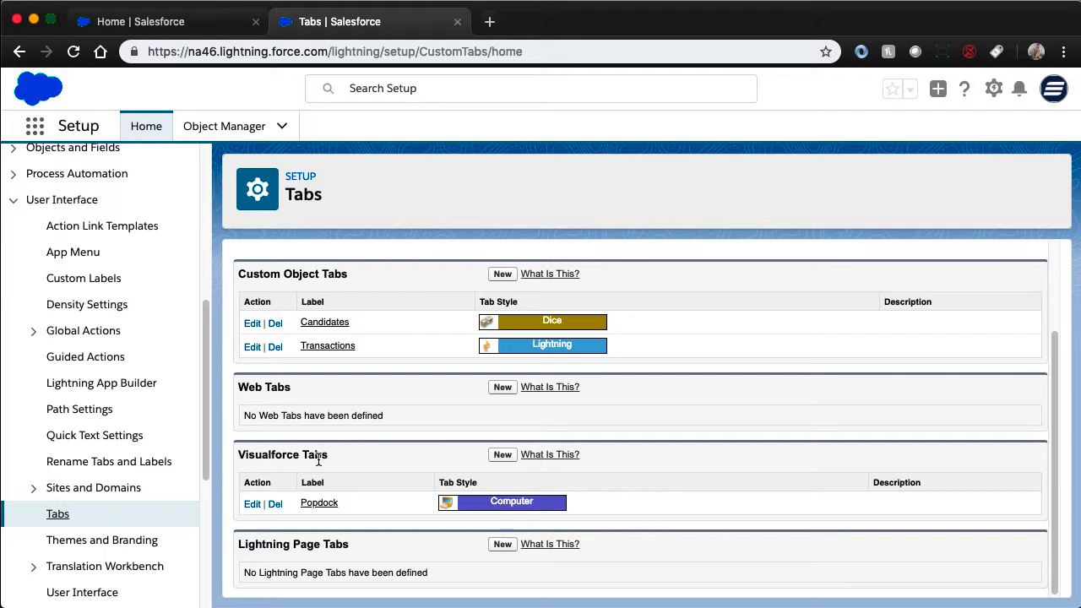
left_click(502, 454)
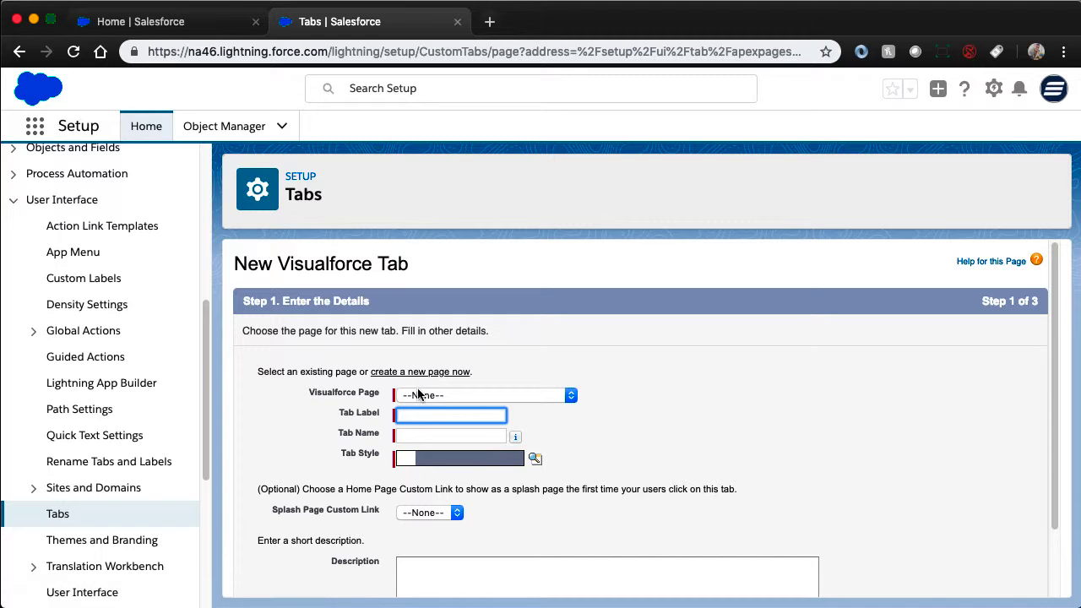
- Assign the Popdock2 Visualforce page to the new tab and set both tab label and tab name to Popdock2
left_click(417, 394)
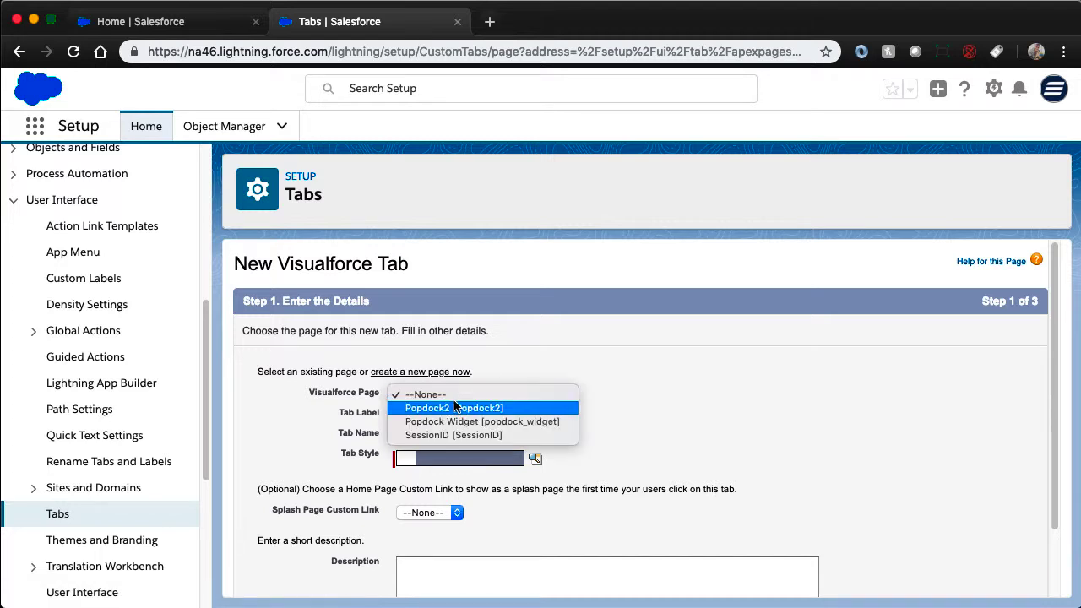
left_click(455, 410)
left_click(423, 413)
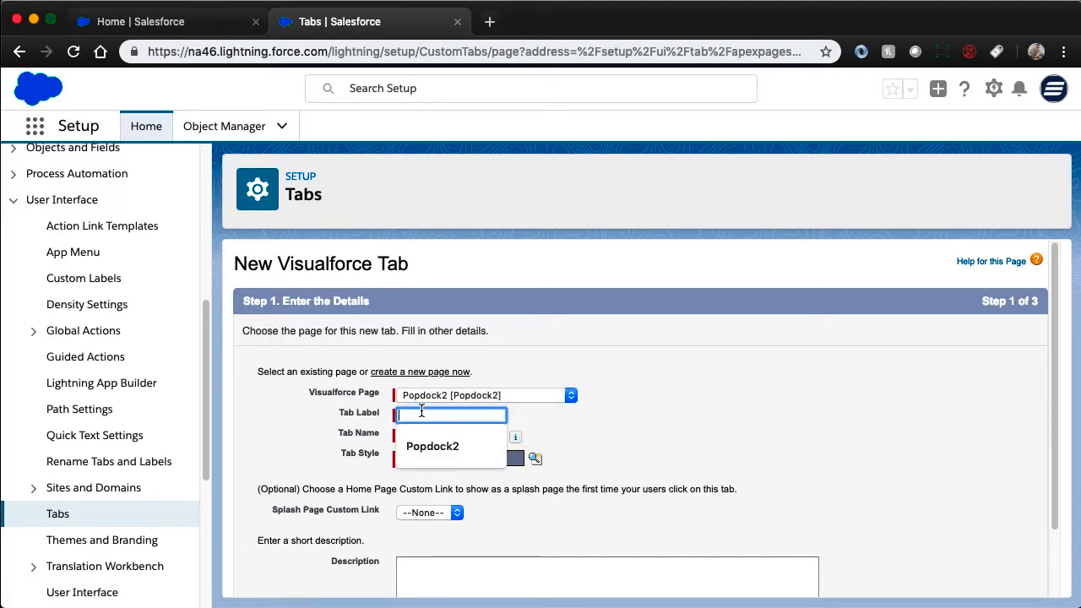
left_click(422, 446)
left_click(424, 436)
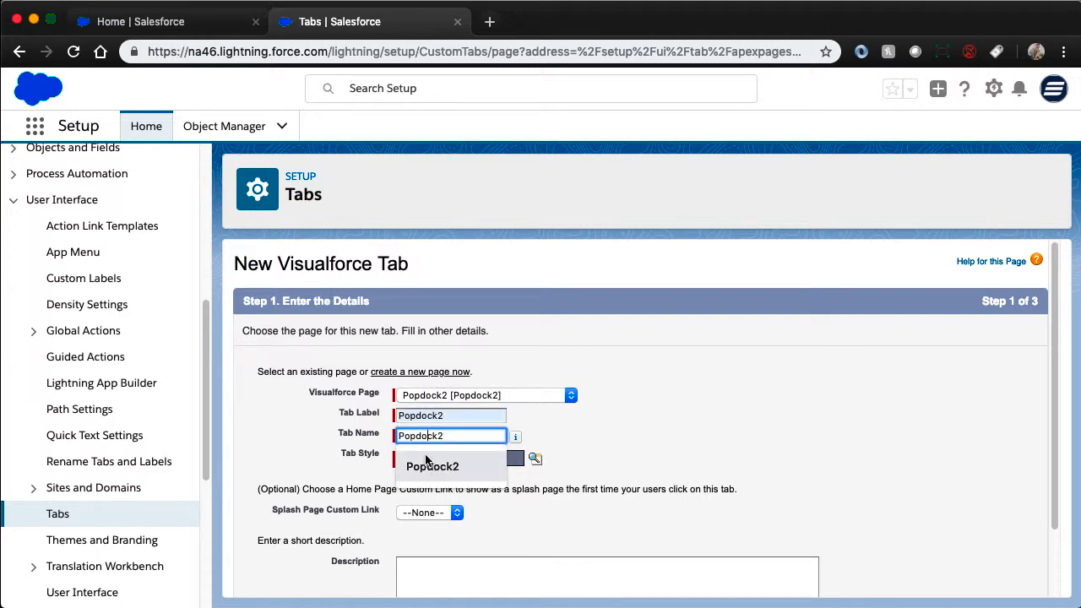
left_click(428, 465)
- Choose the Chess piece style for the new Visualforce tab
left_click(431, 461)
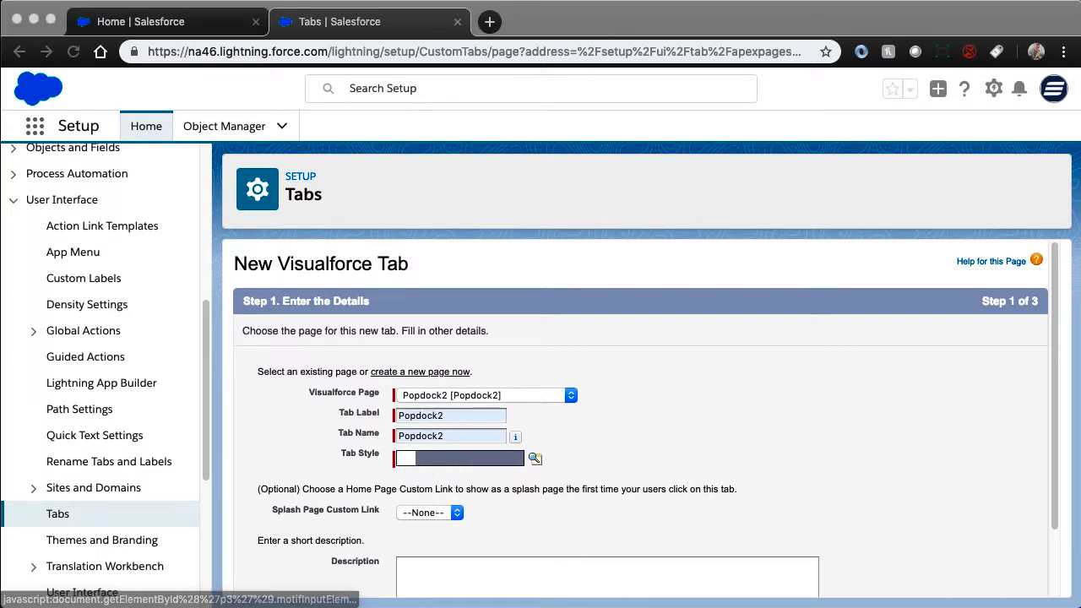
left_click_drag(374, 411, 449, 325)
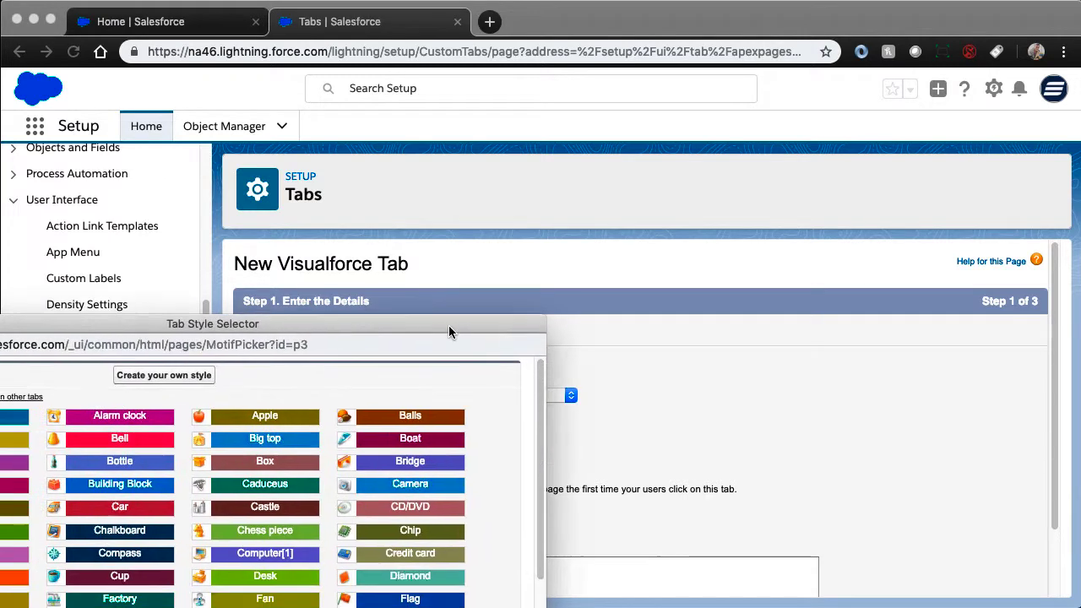
left_click_drag(281, 321, 561, 102)
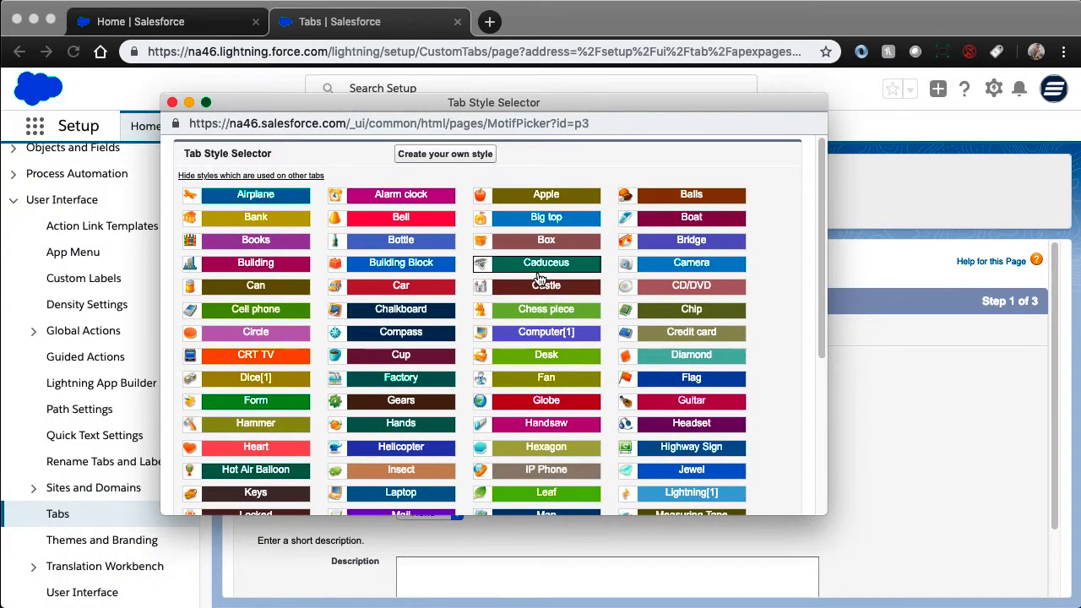
scroll(538, 279, "down", 3)
scroll(538, 279, "down", 2)
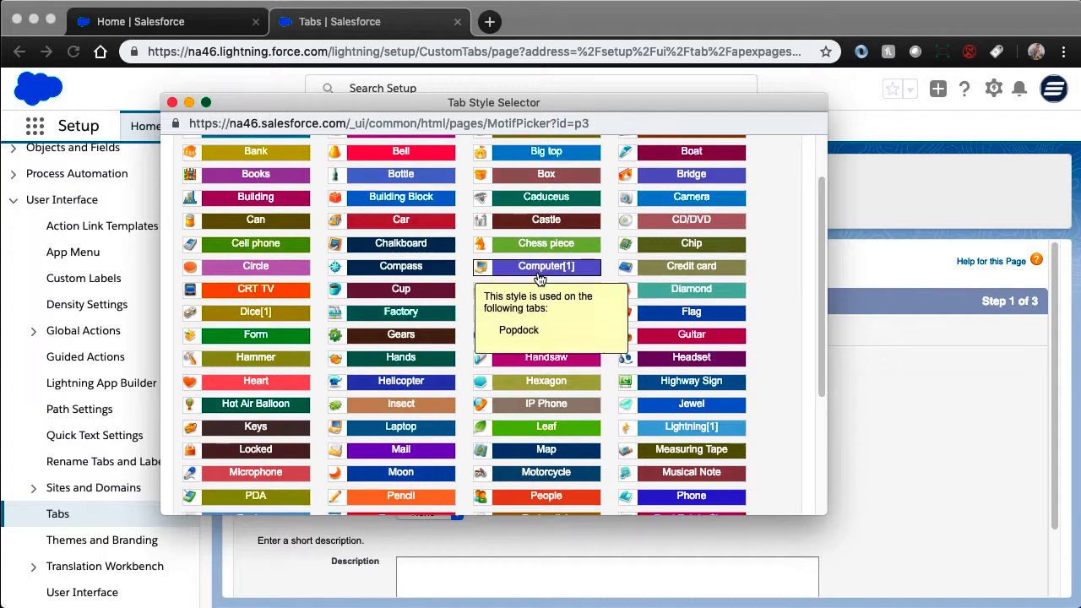
scroll(538, 280, "up", 5)
left_click(535, 309)
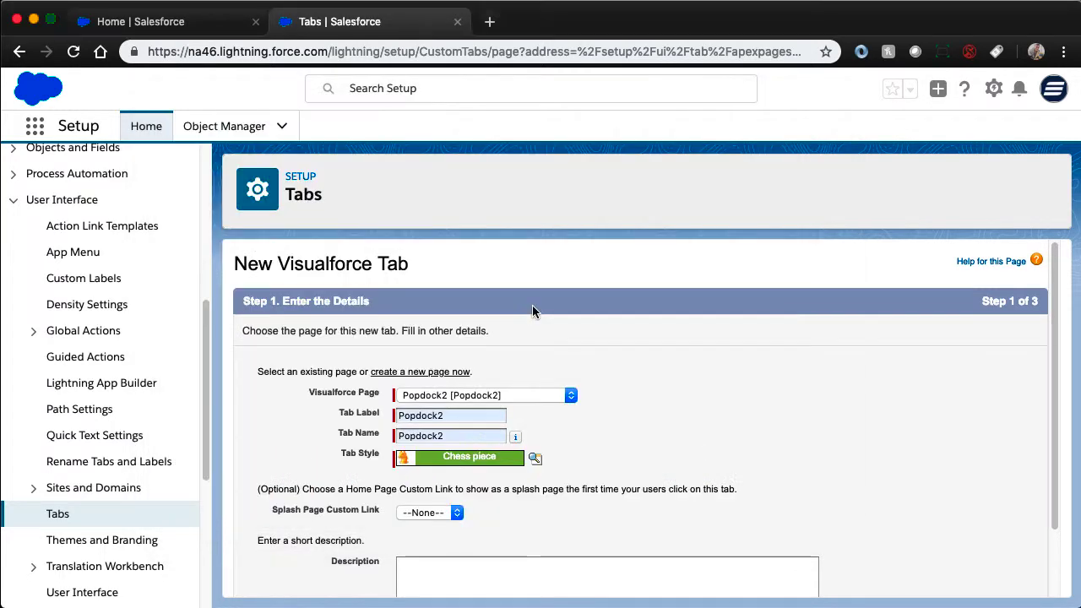
- Accept the new tab's details and keep Default On as the one tab visibility applied to all profiles
scroll(617, 397, "down", 2)
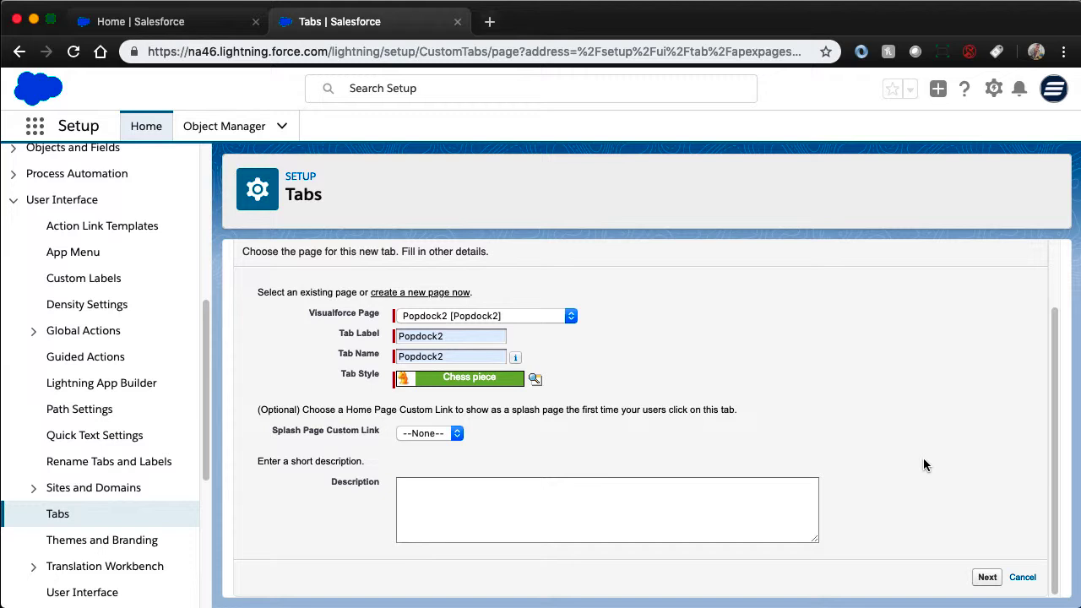
left_click(988, 578)
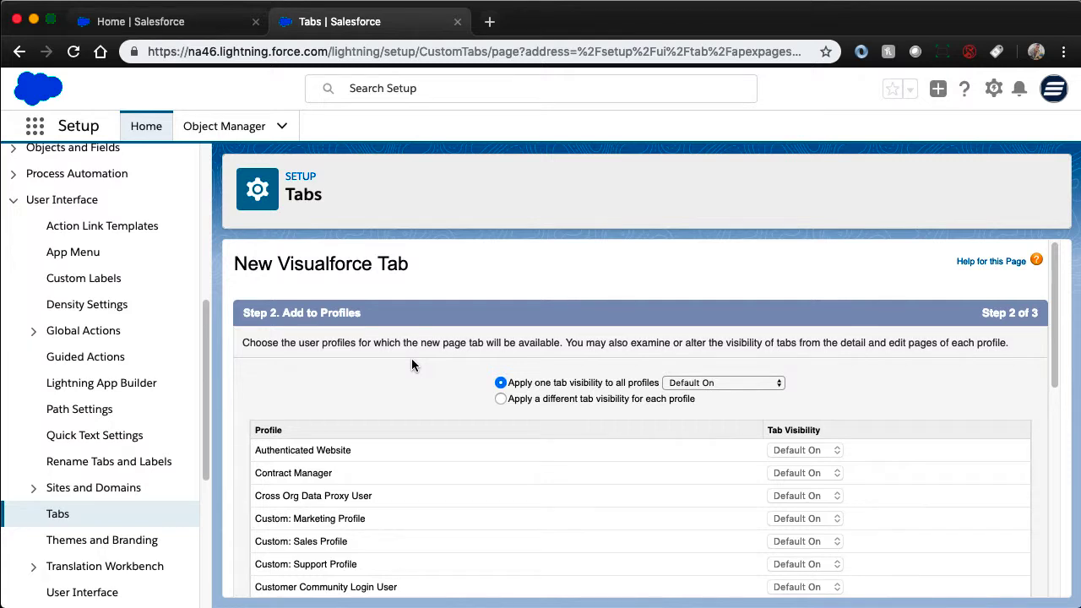
scroll(411, 360, "down", 5)
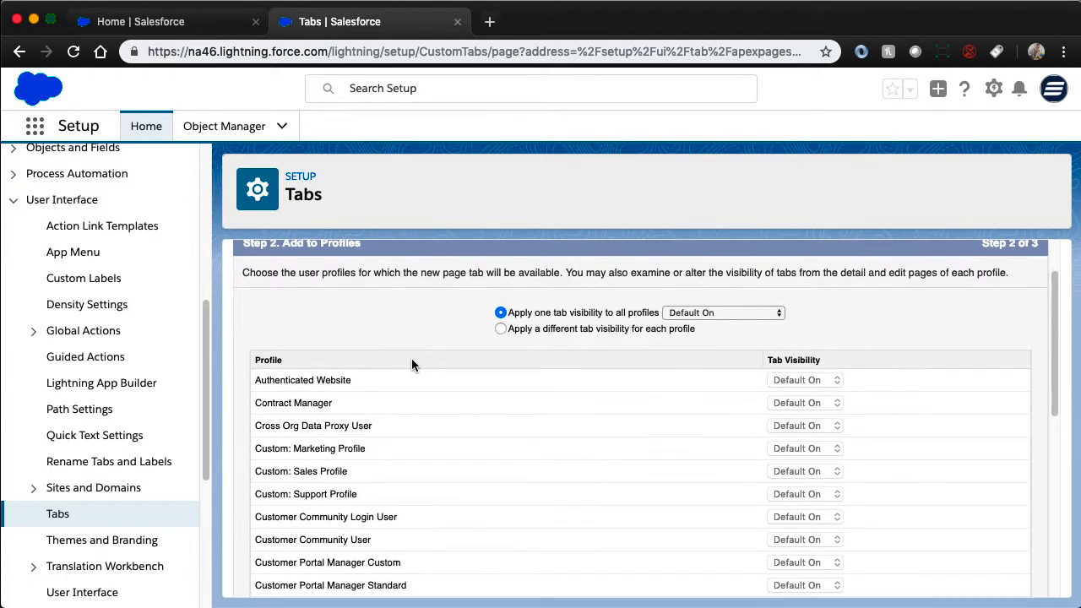
scroll(411, 365, "down", 5)
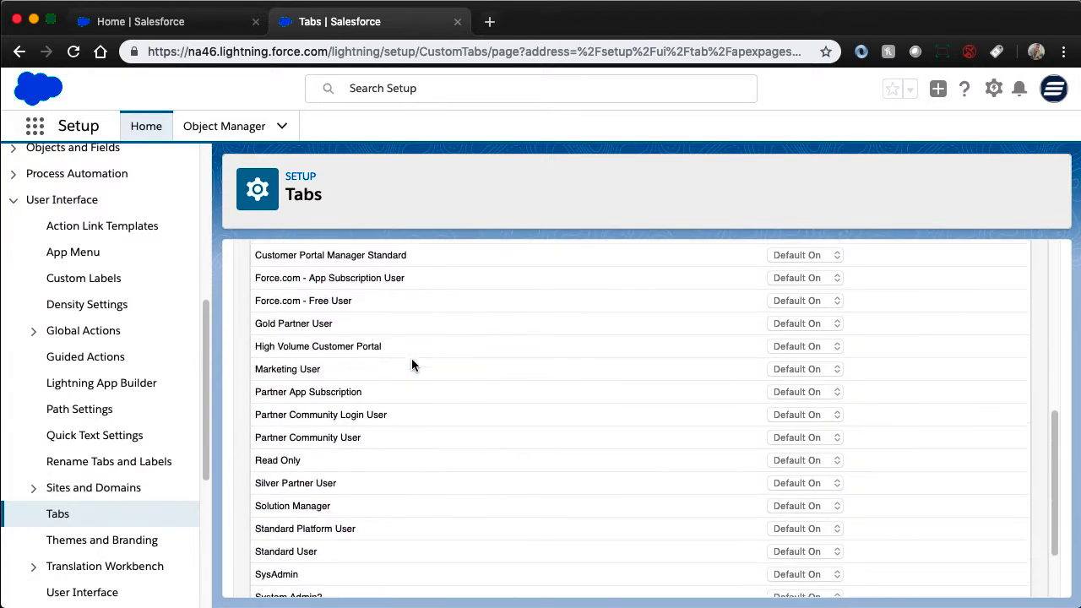
left_click(987, 577)
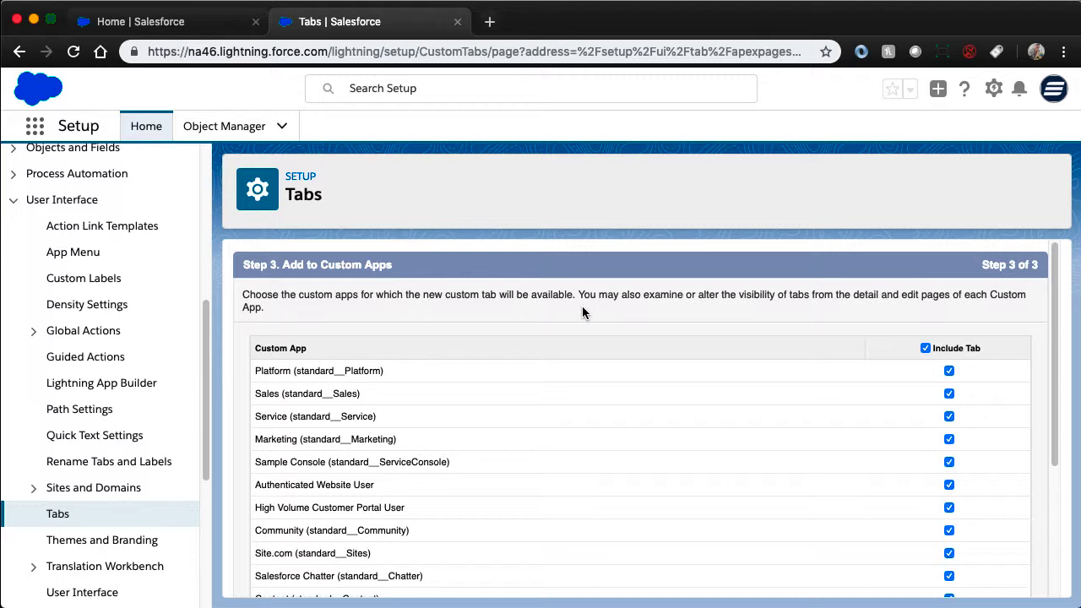
- Keep the new tab included in all custom apps, save it, and check the Visualforce Tabs list for Popdock2
scroll(583, 312, "down", 4)
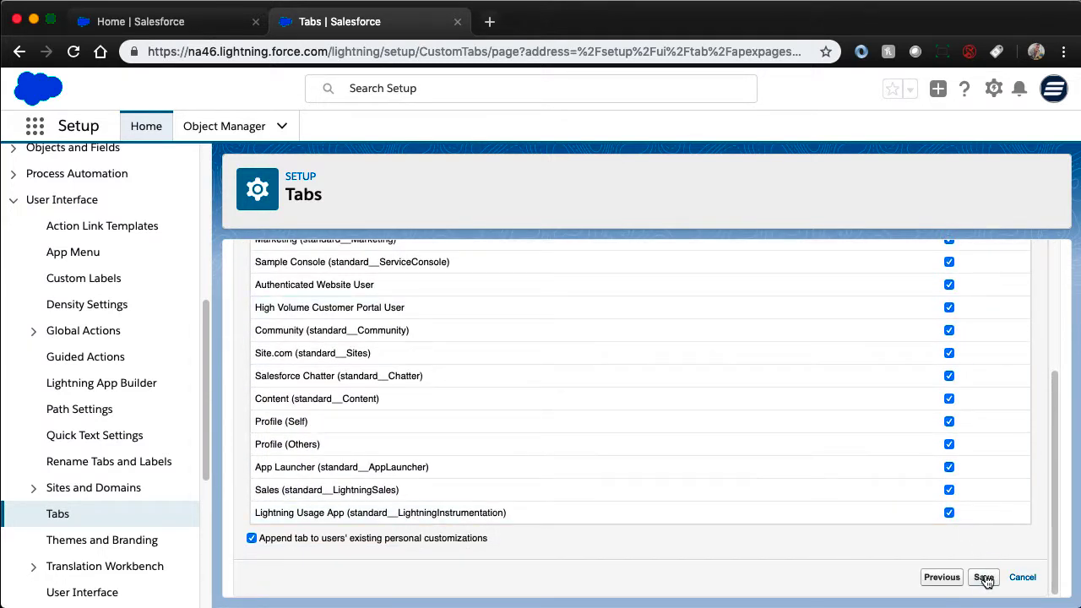
left_click(984, 577)
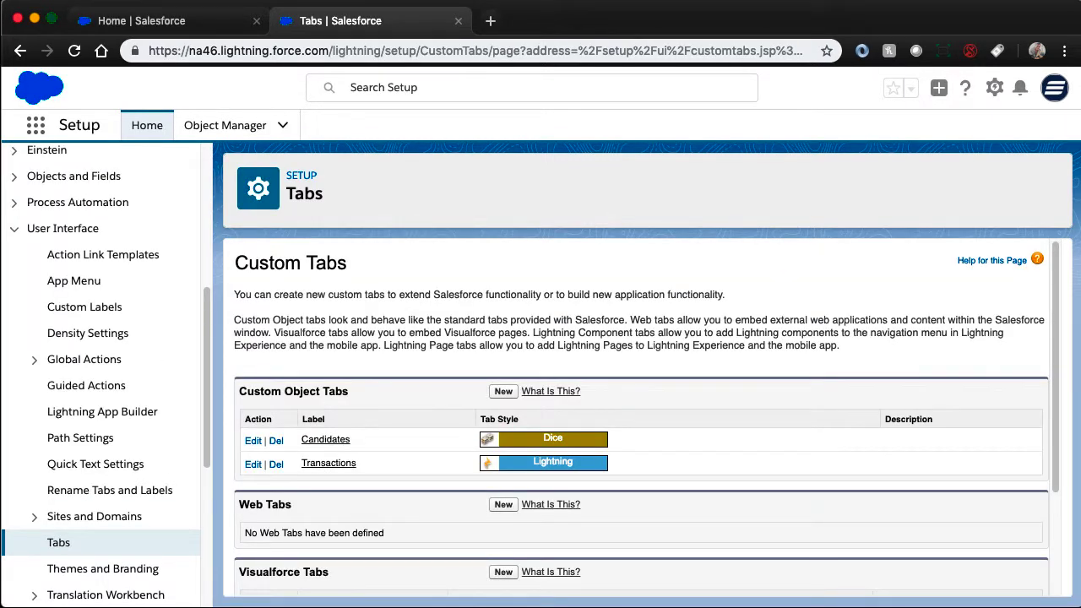
scroll(510, 412, "down", 3)
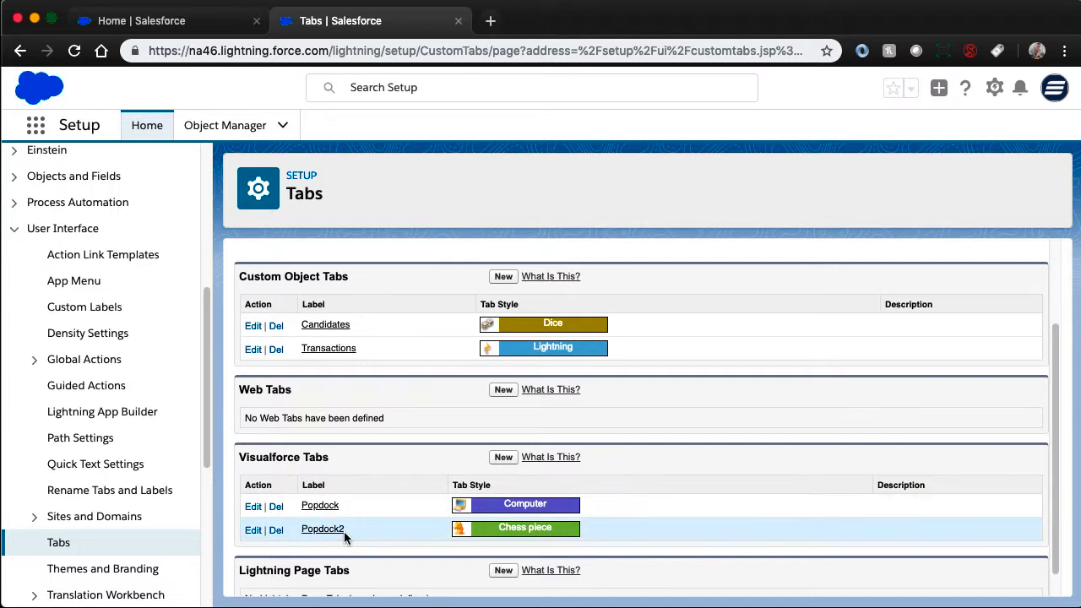
- Reload the Salesforce Home page and open the Popdock2 tab in the Sales app
left_click(198, 20)
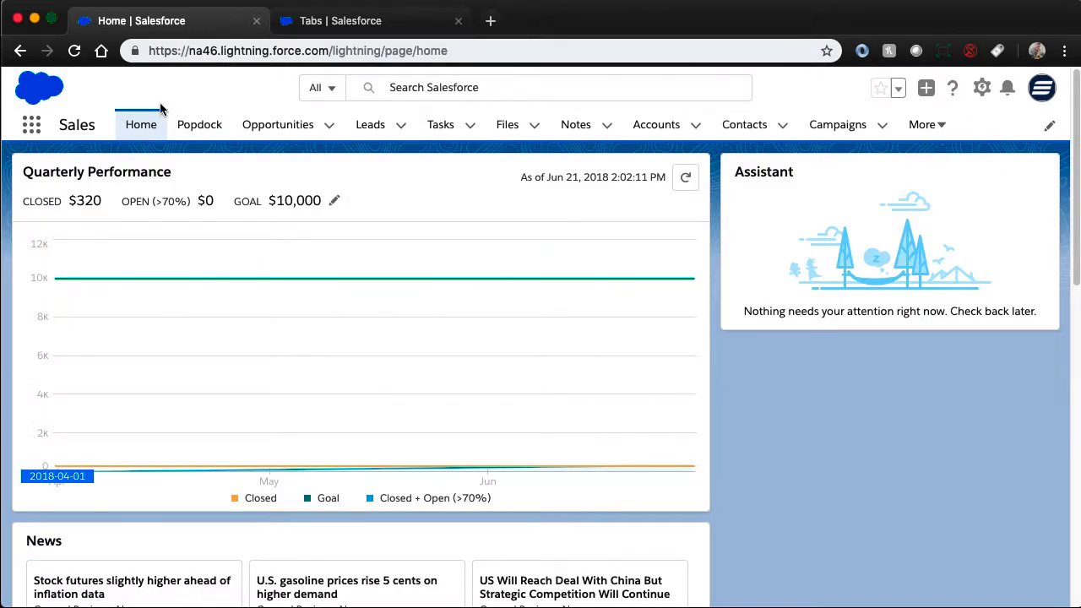
left_click(74, 51)
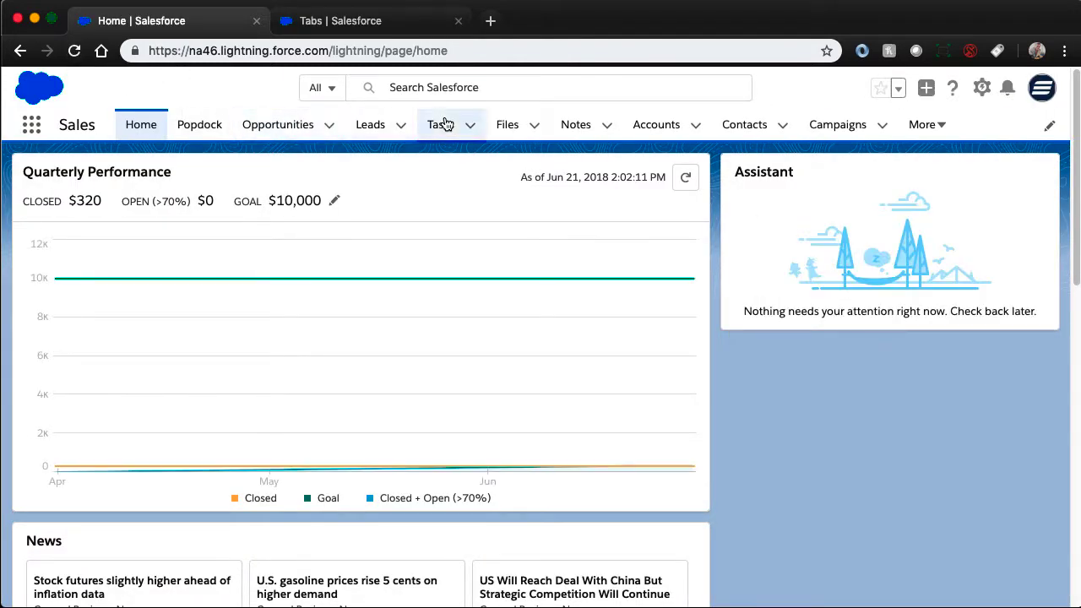
left_click(926, 125)
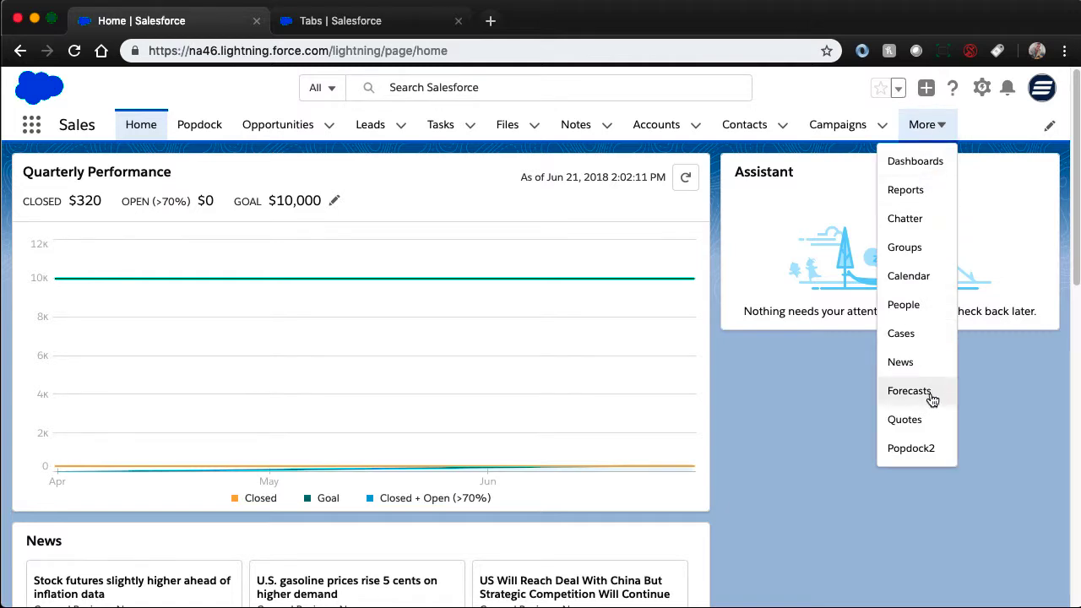
right_click(921, 450)
left_click(898, 446)
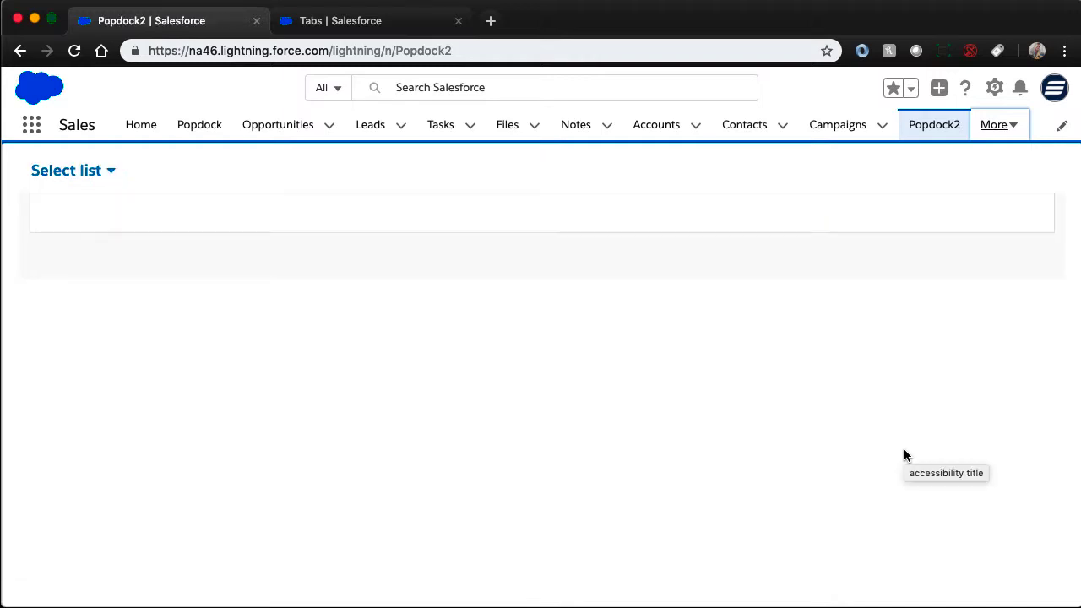
- Check the Netsuite and Tickets list groups in the embedded widget, open the Users list under Tickets, and browse its records
left_click(84, 171)
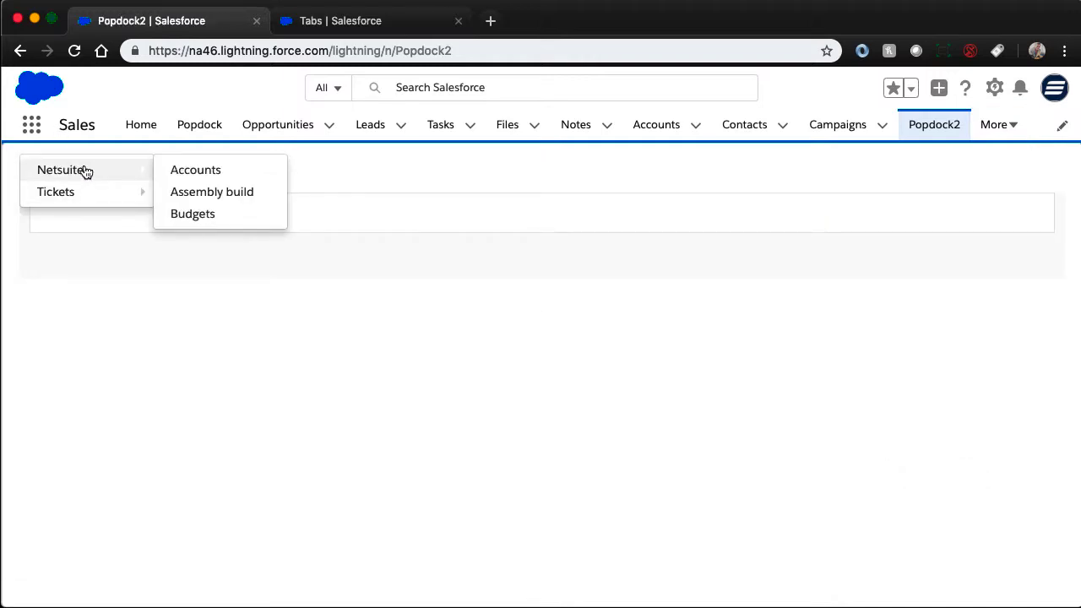
mouse_move(88, 194)
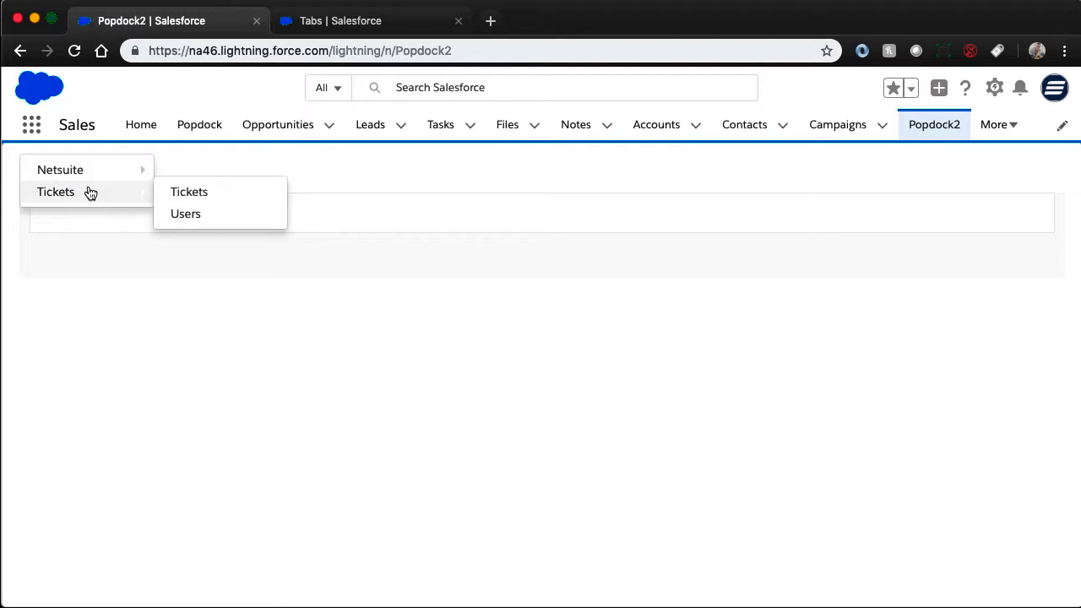
left_click(178, 213)
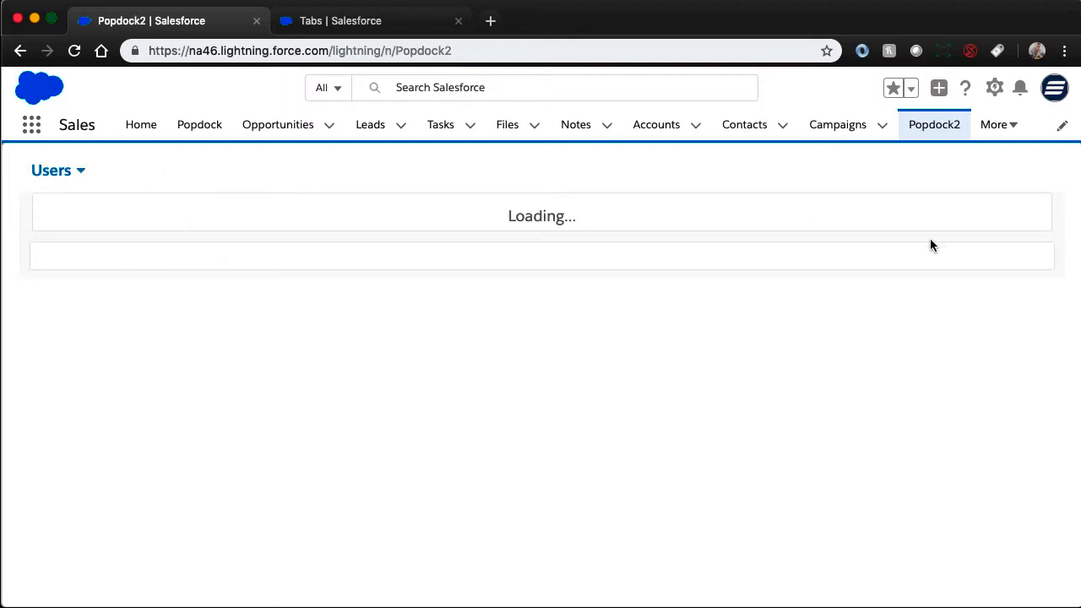
scroll(813, 230, "down", 1)
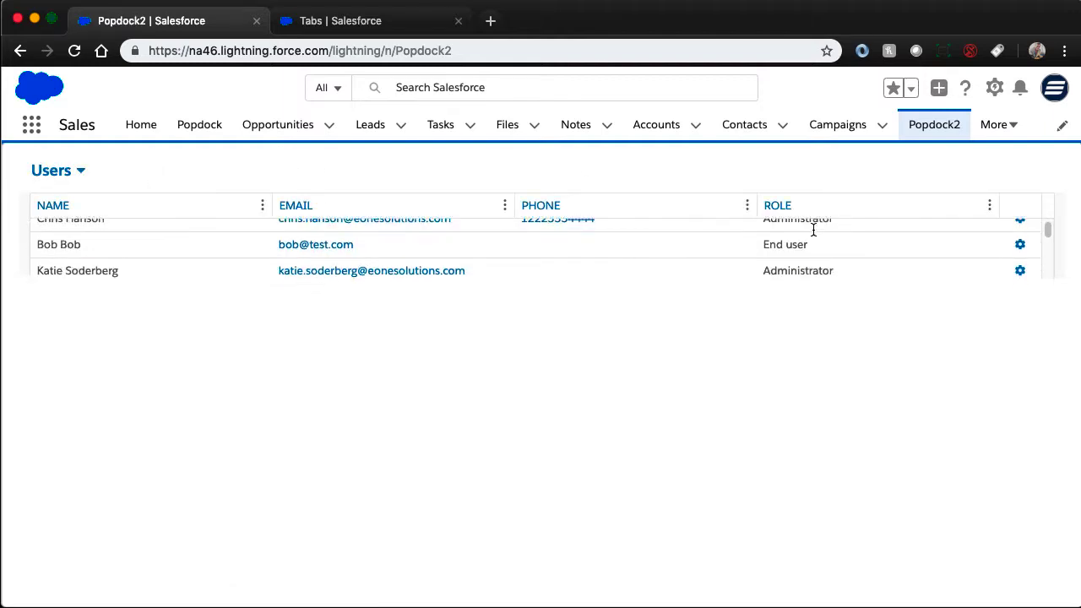
scroll(813, 229, "down", 10)
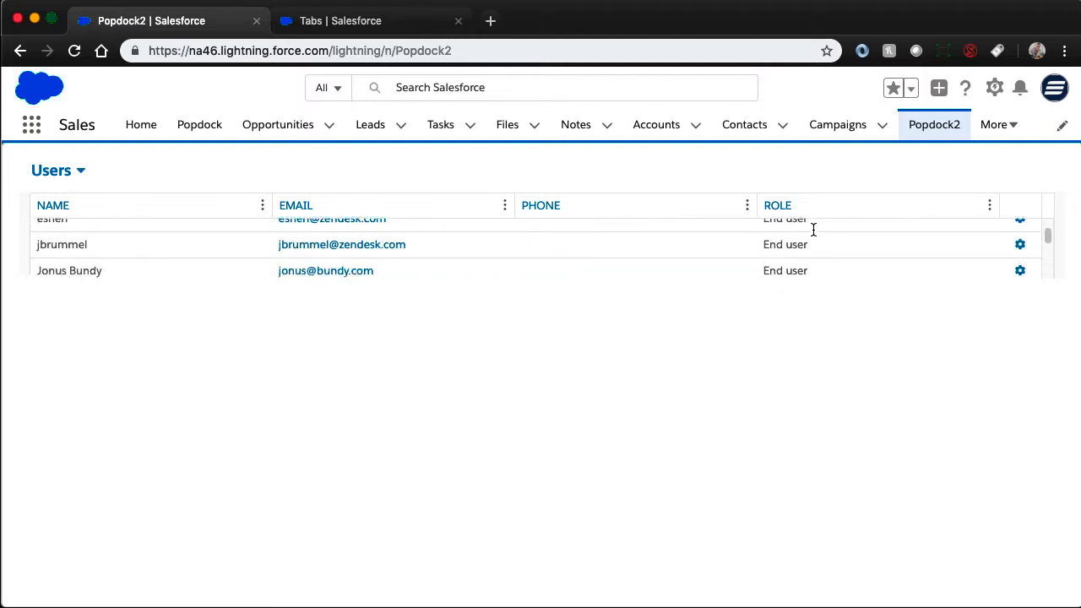
scroll(813, 230, "down", 10)
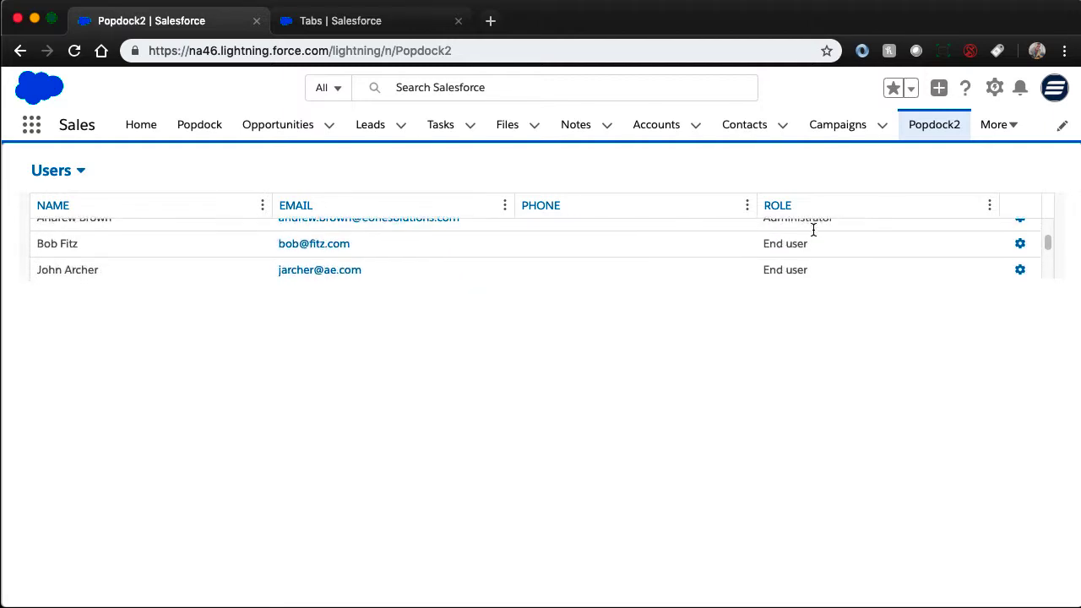
scroll(813, 230, "up", 5)
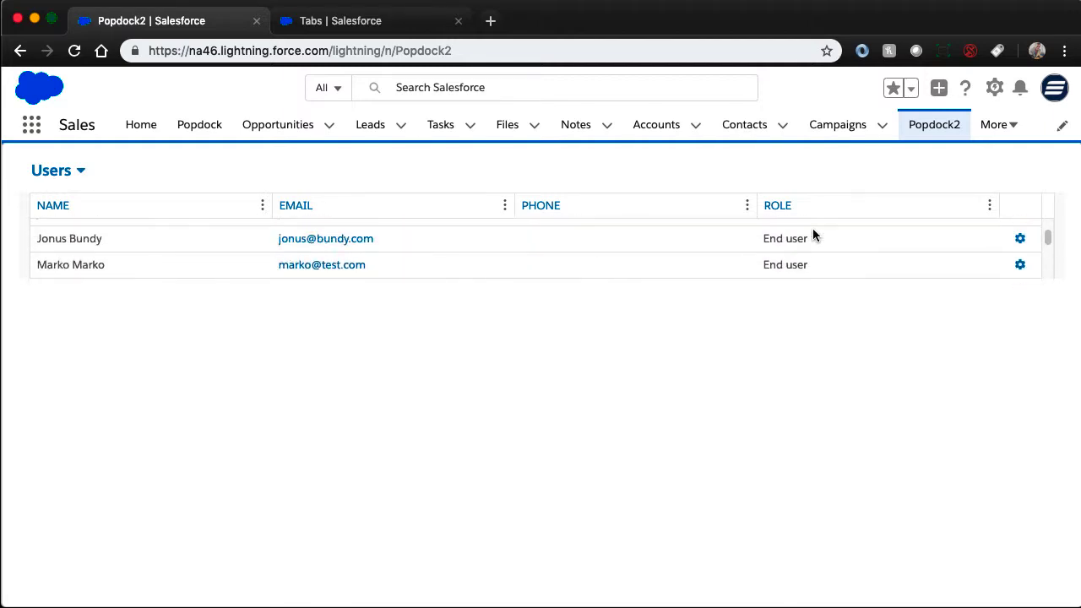
scroll(812, 229, "up", 6)
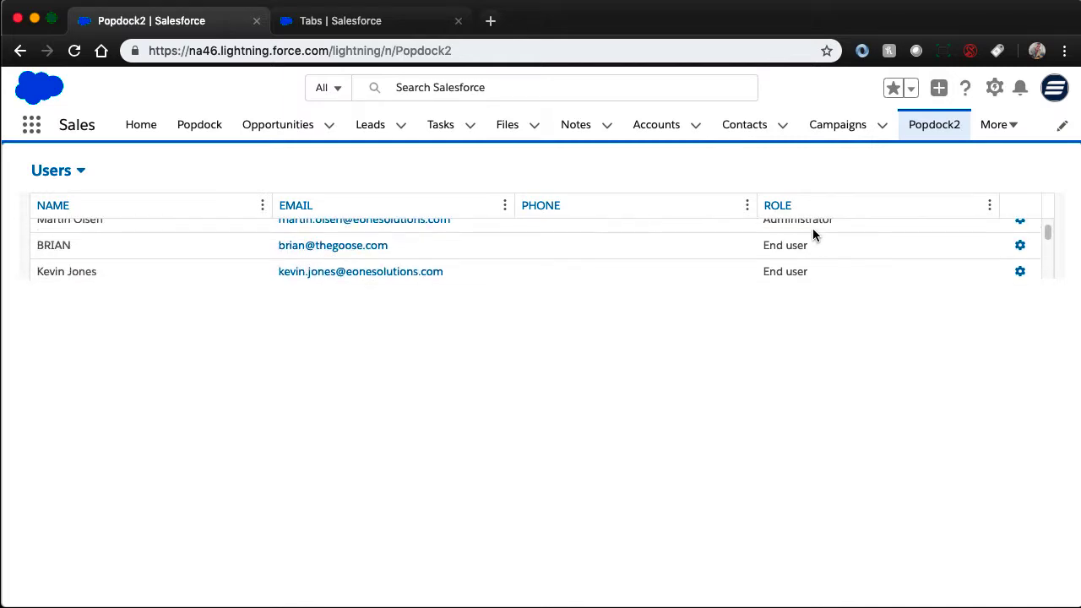
scroll(799, 243, "up", 4)
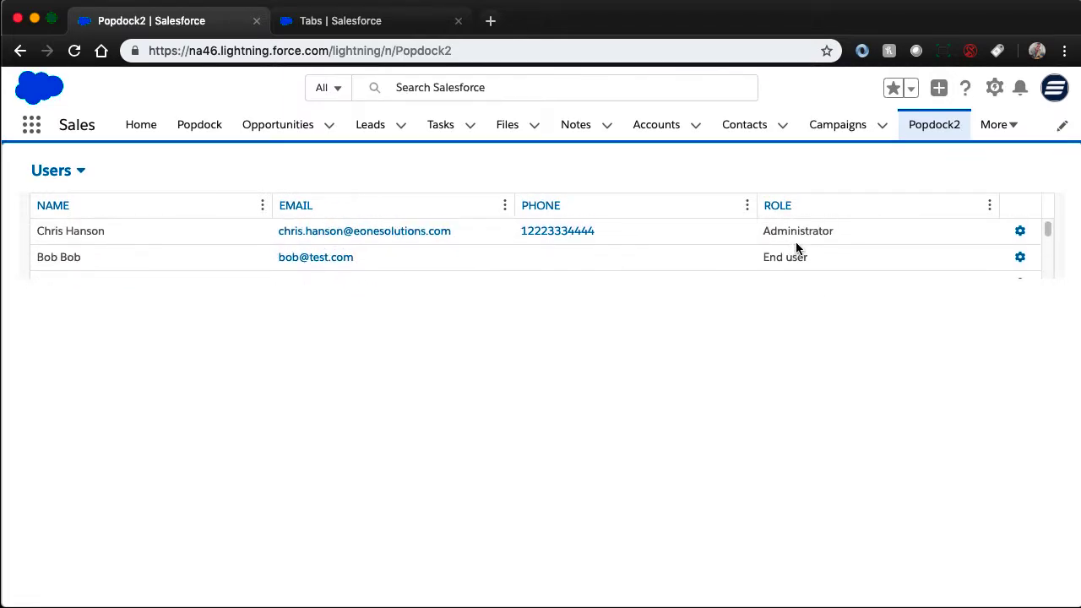